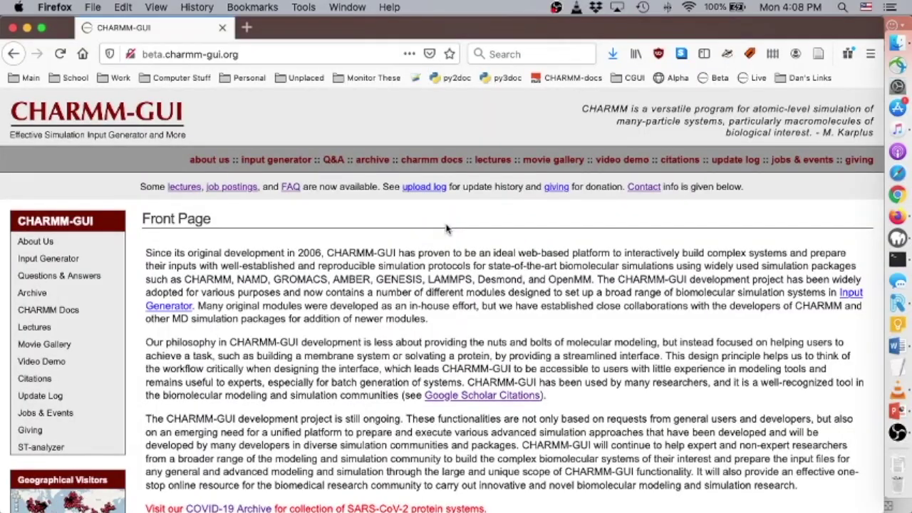
- Browse the COVID-19 Archive, then return to the CHARMM-GUI front page
scroll(446, 228, "down", 3)
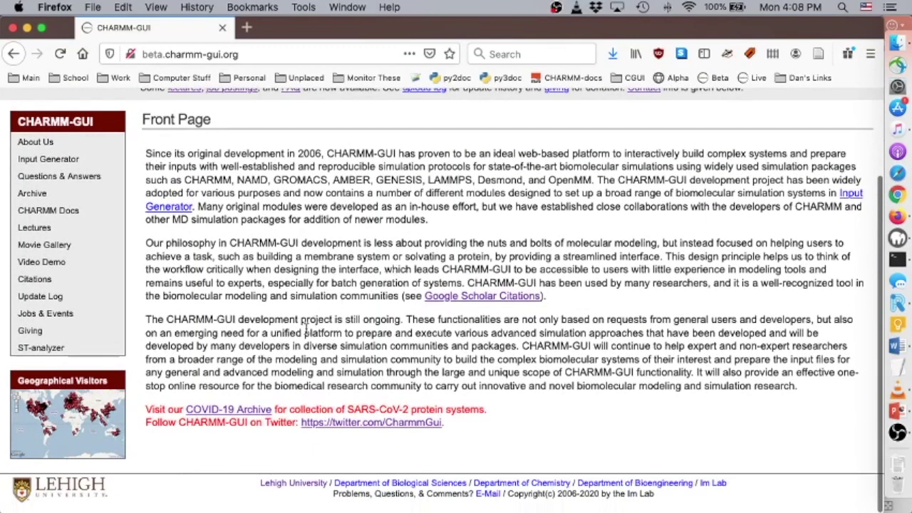
left_click(267, 412)
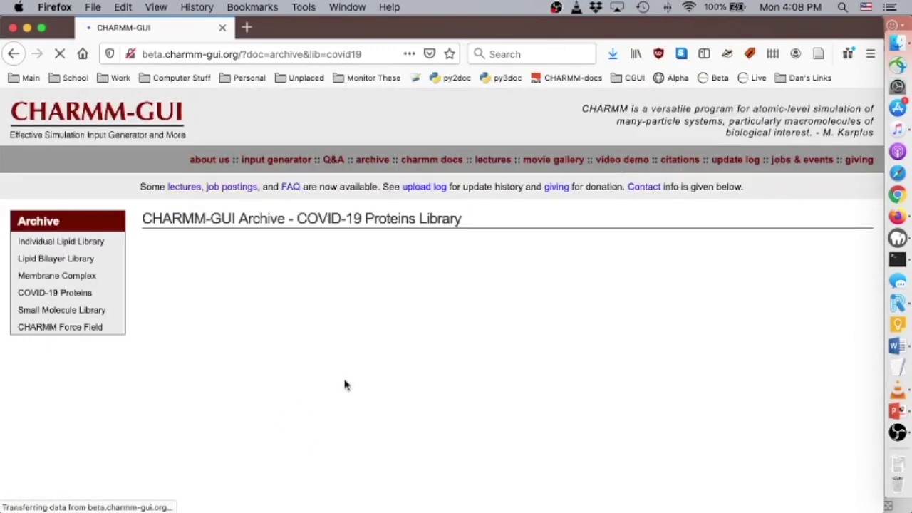
scroll(456, 320, "down", 3)
scroll(214, 214, "up", 3)
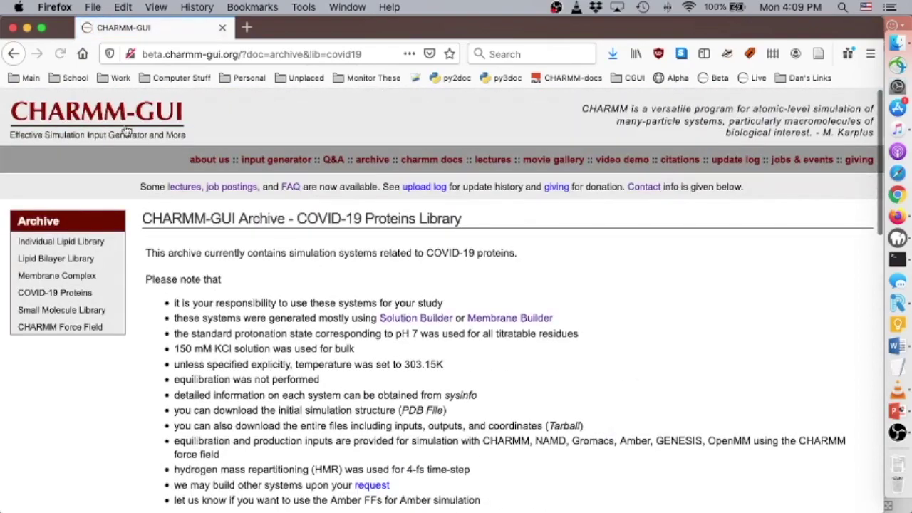
left_click(118, 112)
- Go to Archive > COVID-19 Proteins and show the help for the full-length S protein models
left_click(372, 161)
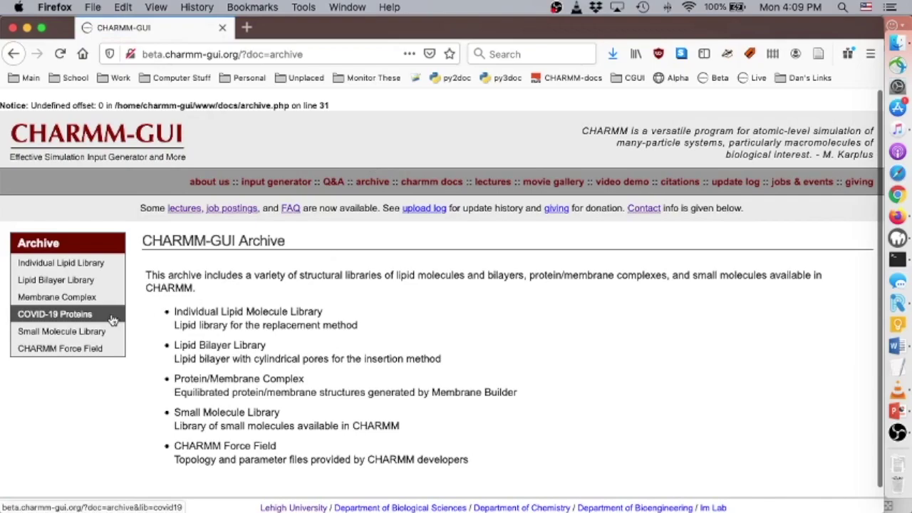
left_click(113, 316)
scroll(615, 270, "down", 5)
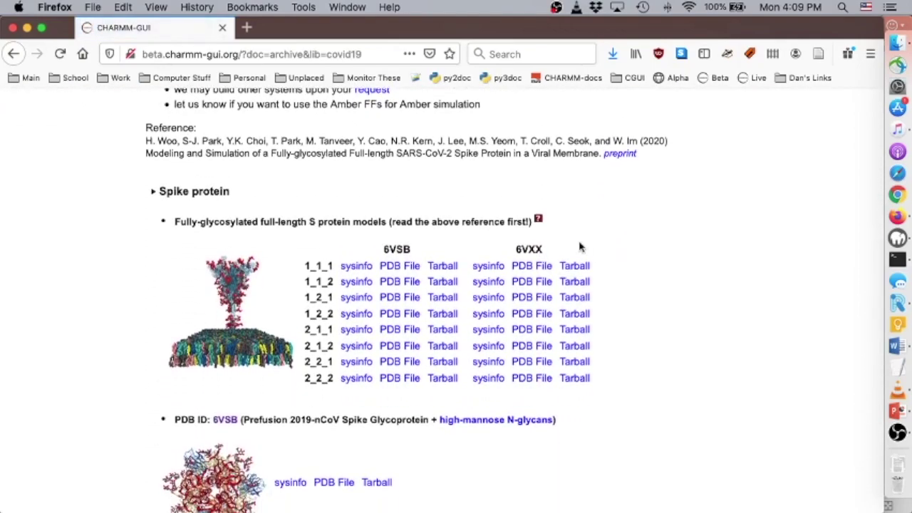
left_click(537, 222)
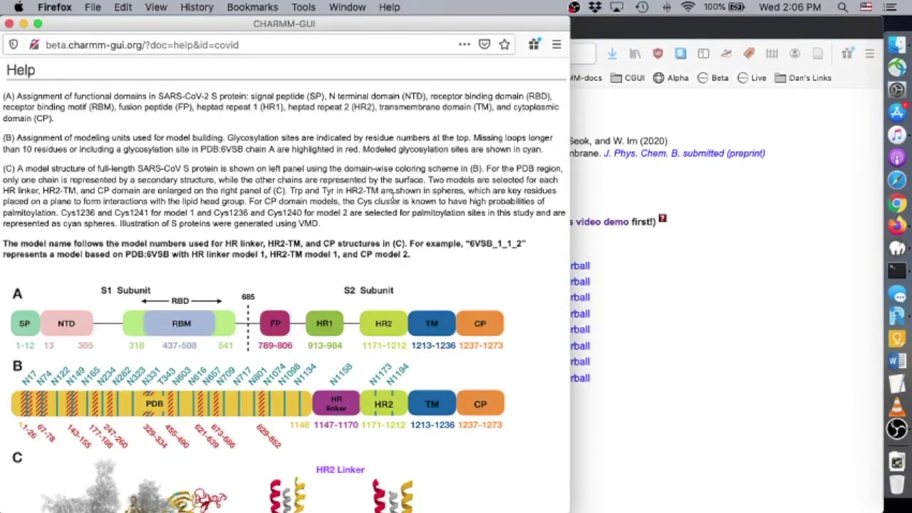
- Read the spike domain map, from SP (1-12) to CP (1237-1273), and the HR2 linker and HR2-TM model panels
scroll(389, 197, "down", 3)
scroll(389, 198, "down", 4)
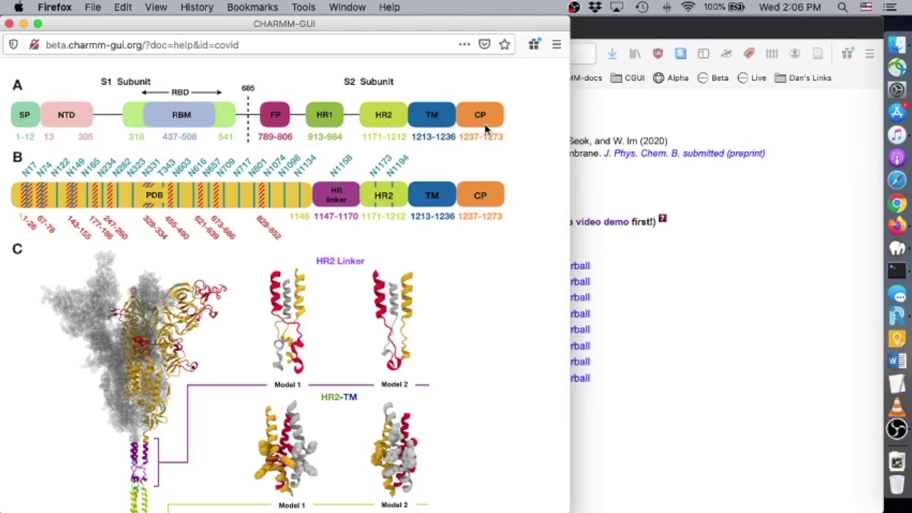
scroll(485, 128, "down", 4)
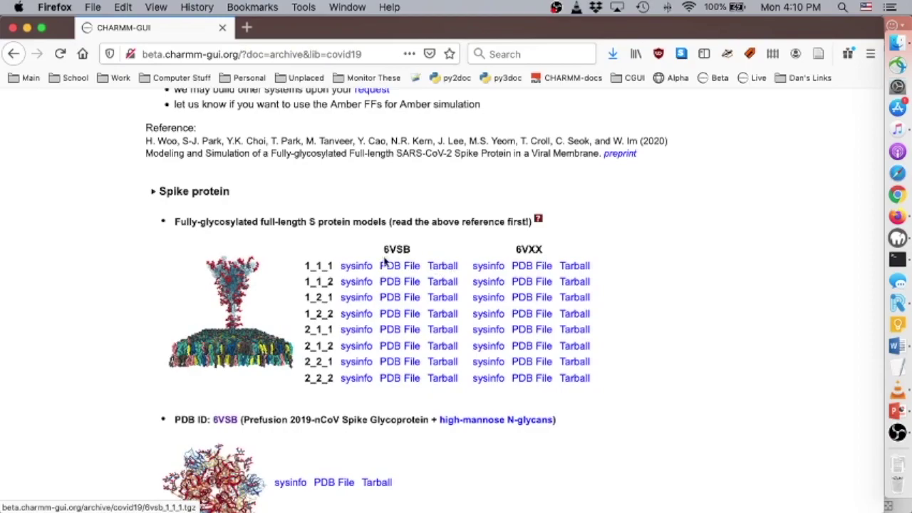
- Download the 6VSB 1_1_1 model's PDB file as 6vsb_1_1_1.pdb
mouse_move(364, 270)
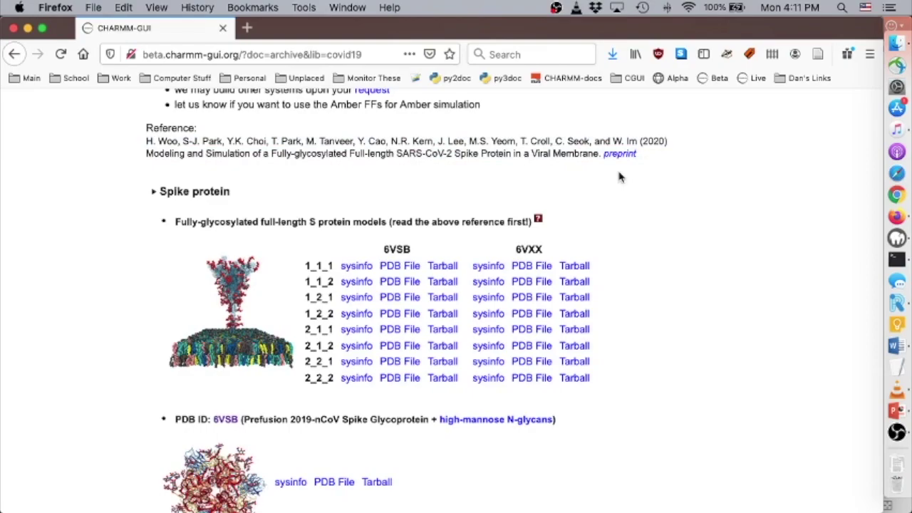
scroll(407, 208, "down", 1)
left_click(404, 222)
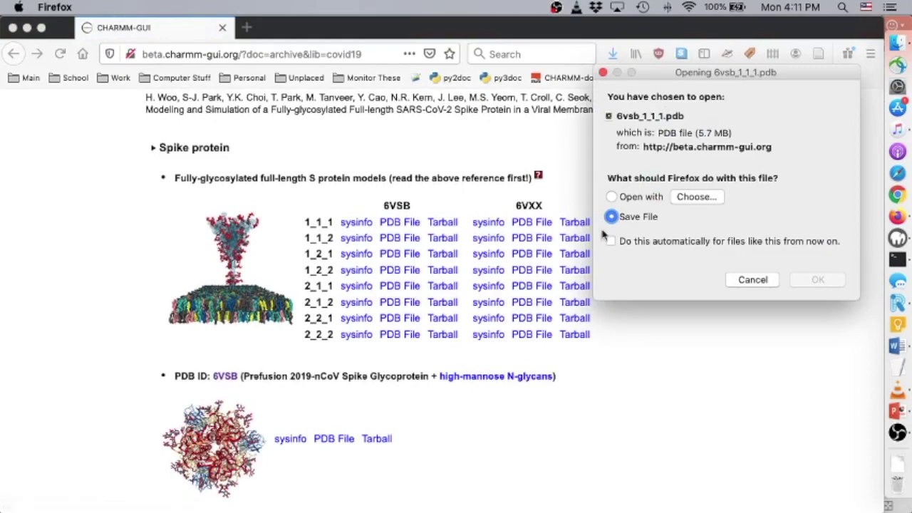
left_click(816, 280)
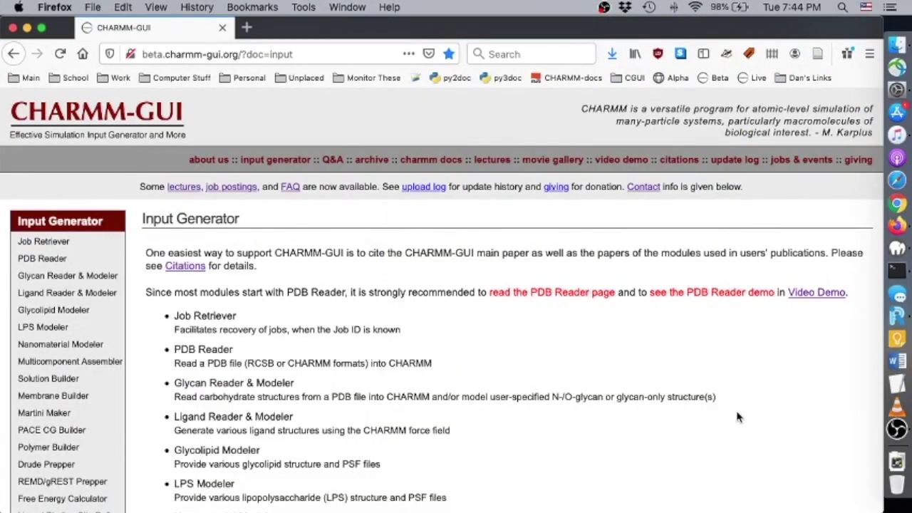
- Upload 6vsb_1_1_1.pdb as a PDB-format protein in Bilayer Builder and continue to chain selection
left_click(89, 400)
scroll(452, 362, "down", 10)
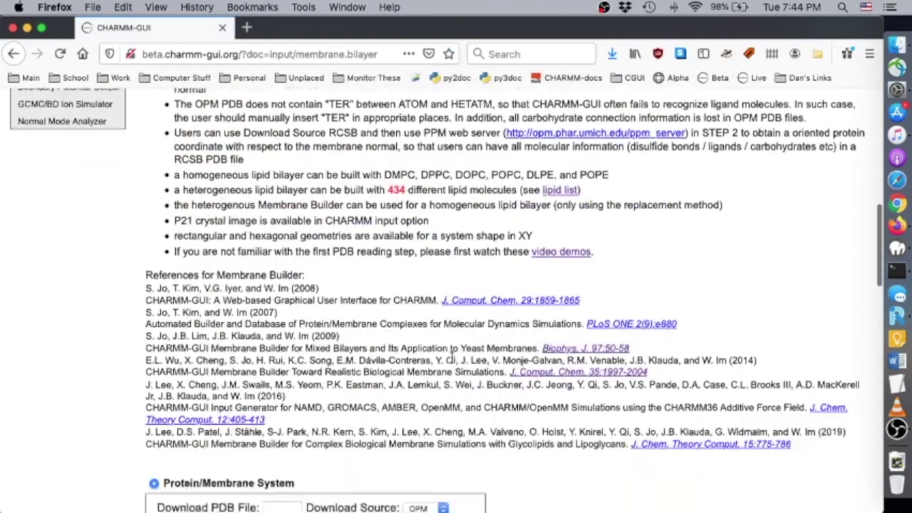
left_click(896, 461)
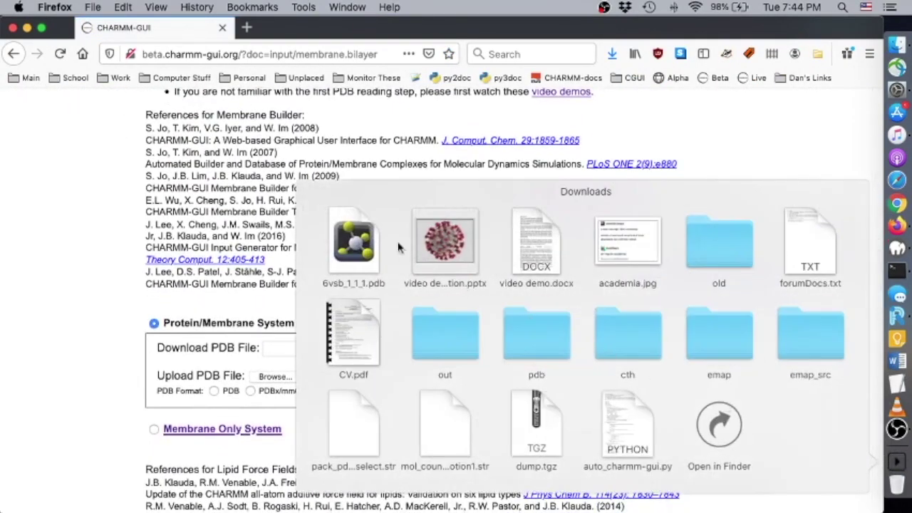
left_click_drag(344, 235, 272, 377)
left_click(212, 392)
scroll(743, 350, "down", 5)
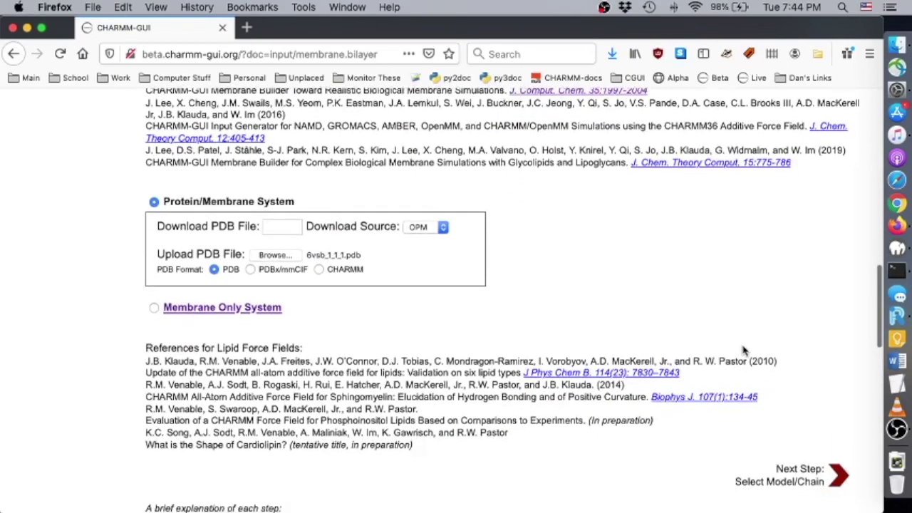
left_click(799, 376)
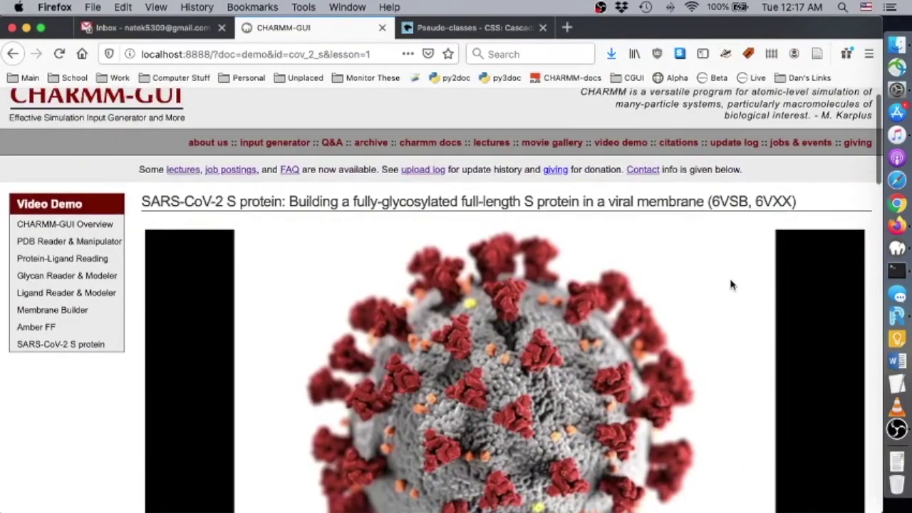
- Keep the Last residue at 1273 with all glycan chains checked, then continue to Manipulate PDB
scroll(731, 282, "down", 15)
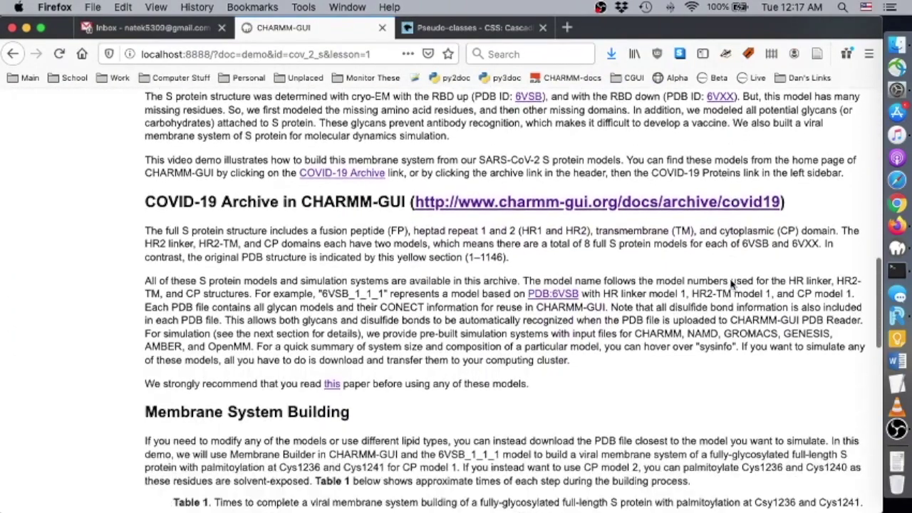
scroll(731, 283, "down", 1)
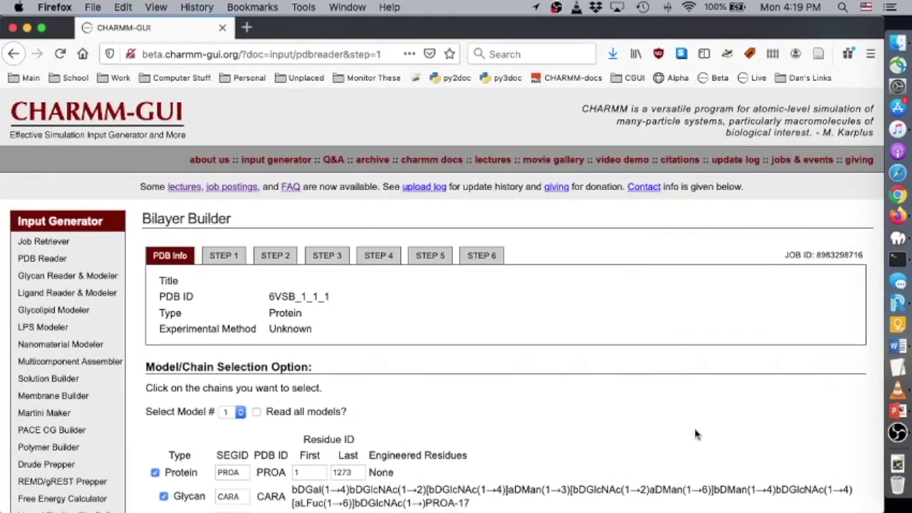
scroll(525, 325, "down", 5)
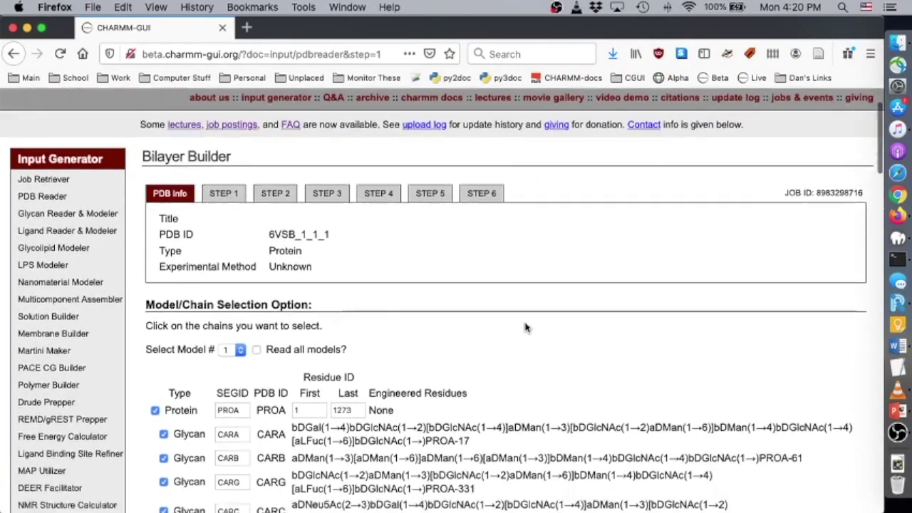
scroll(522, 323, "down", 1)
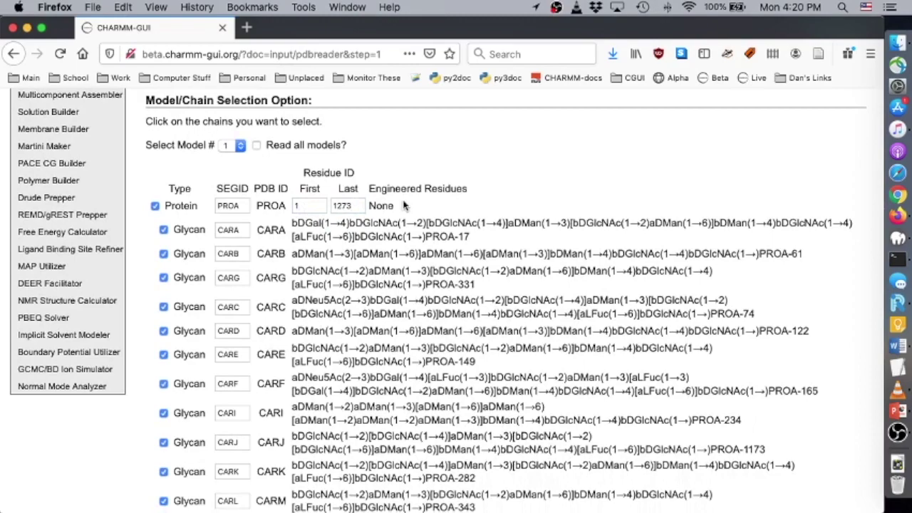
left_click_drag(361, 206, 292, 205)
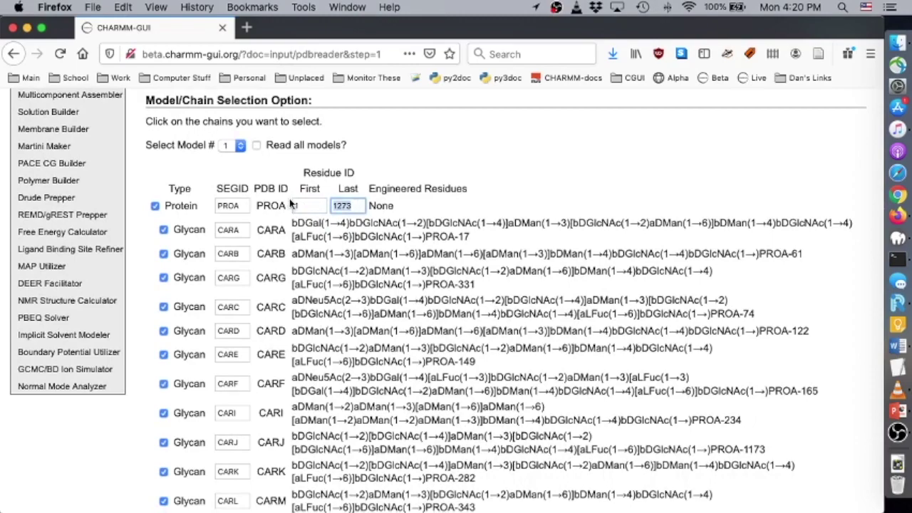
type("1146")
key("super+z")
left_click(445, 169)
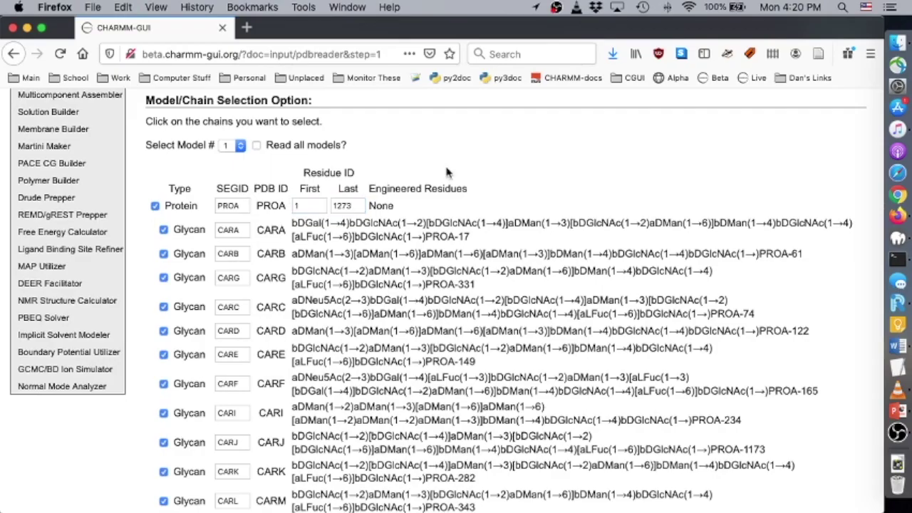
scroll(446, 169, "down", 3)
scroll(653, 389, "down", 10)
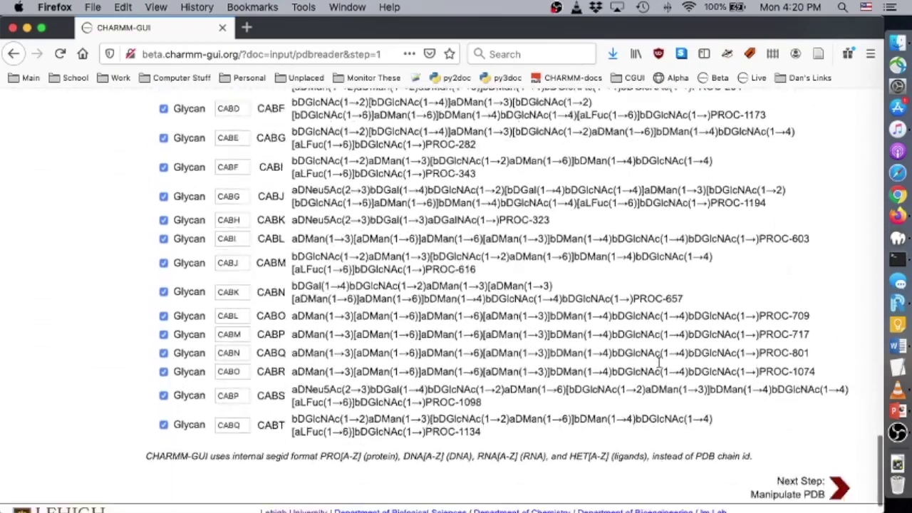
left_click(812, 453)
scroll(572, 342, "down", 10)
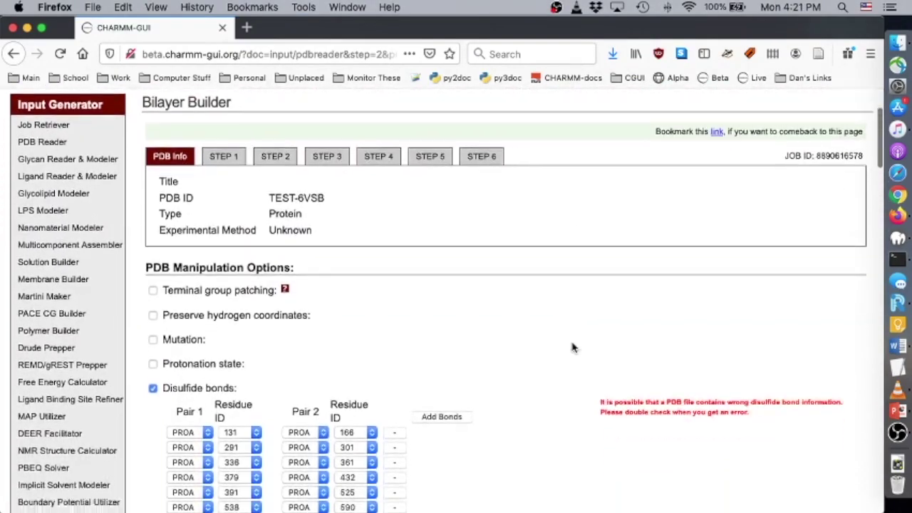
scroll(575, 347, "down", 10)
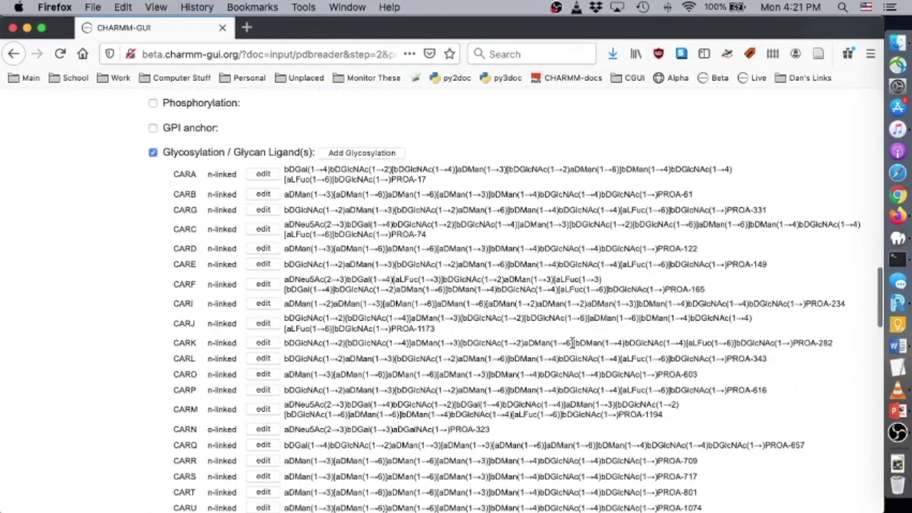
left_click(271, 176)
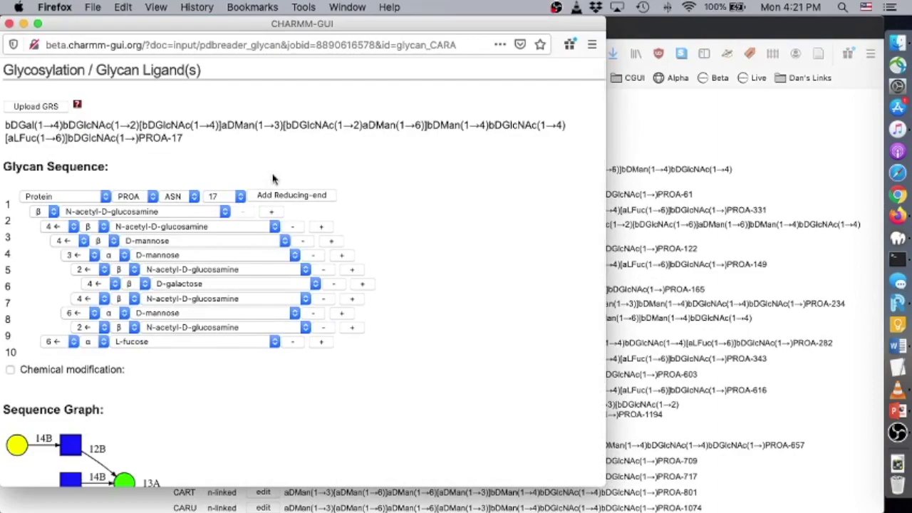
key("super+w")
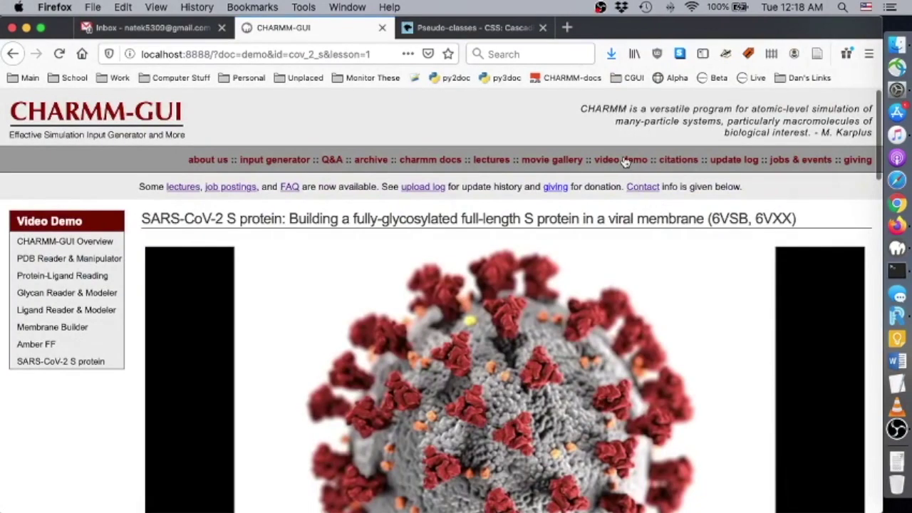
left_click(623, 161)
scroll(542, 180, "down", 2)
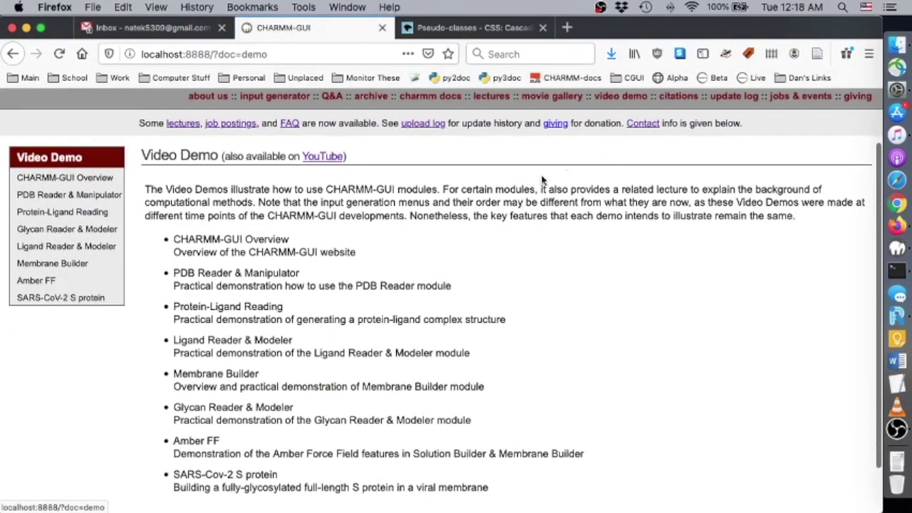
mouse_move(102, 228)
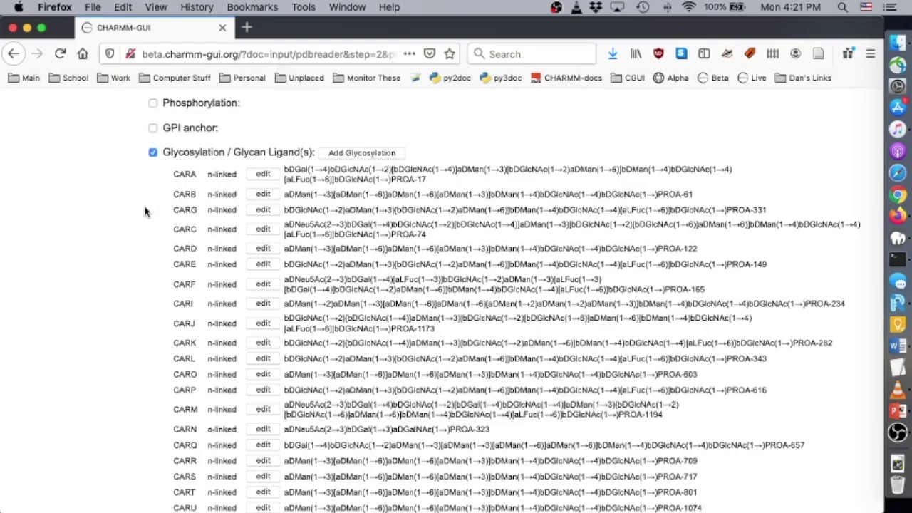
- Read the help note on adding lipid tails to proteins
scroll(155, 210, "down", 10)
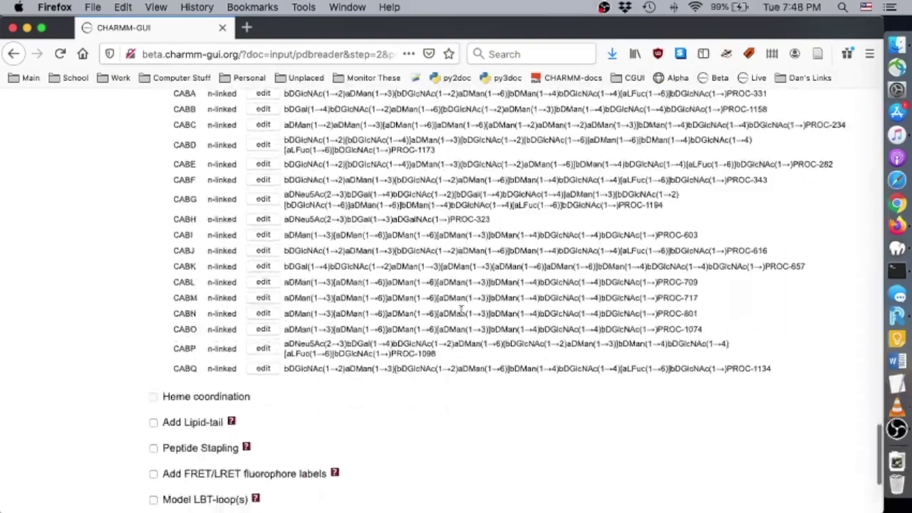
scroll(461, 310, "down", 5)
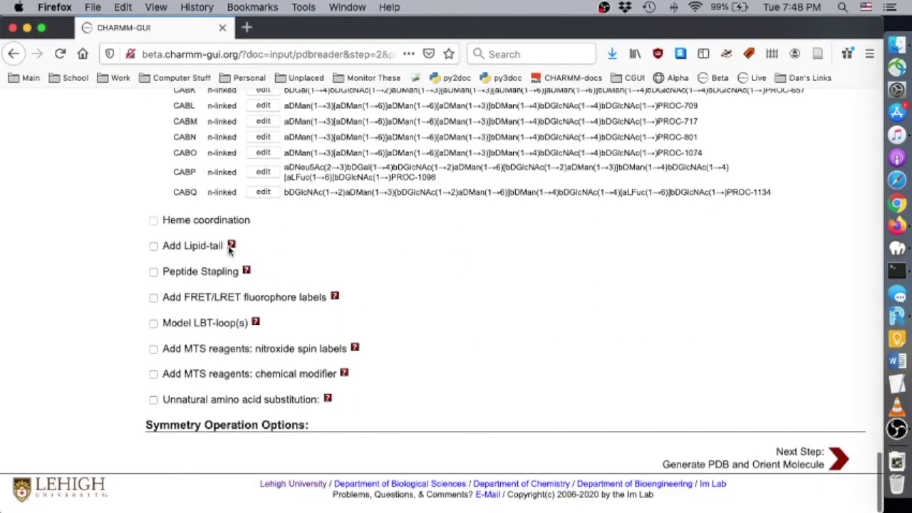
left_click(230, 246)
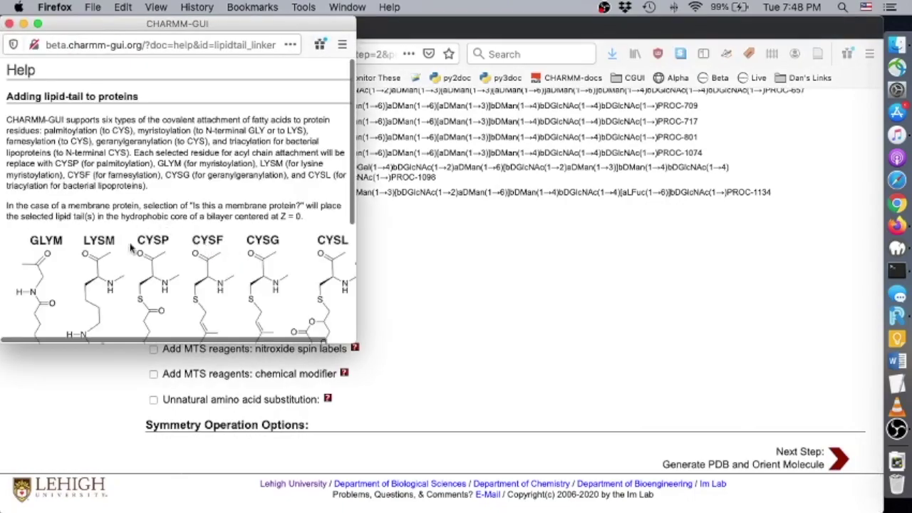
key("super+w")
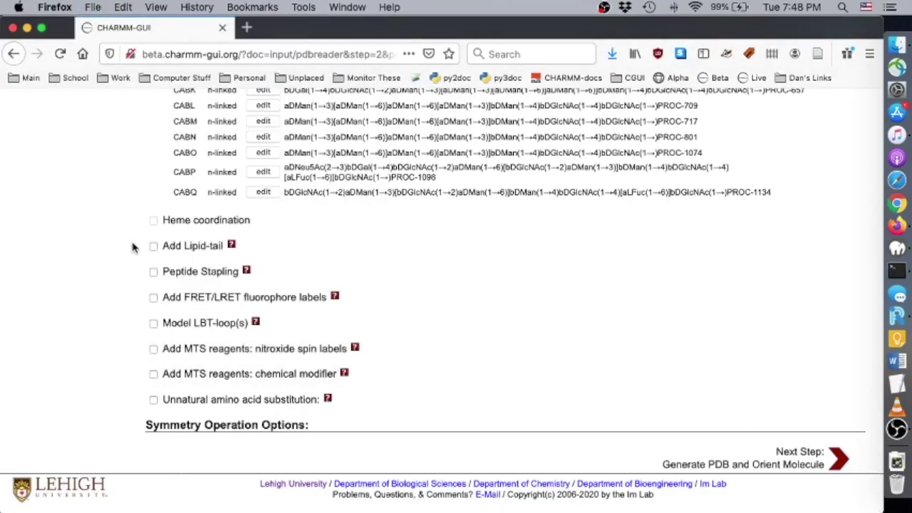
- Enable lipid tails with two rows on CYS 1236 and CYS 1241
left_click(153, 246)
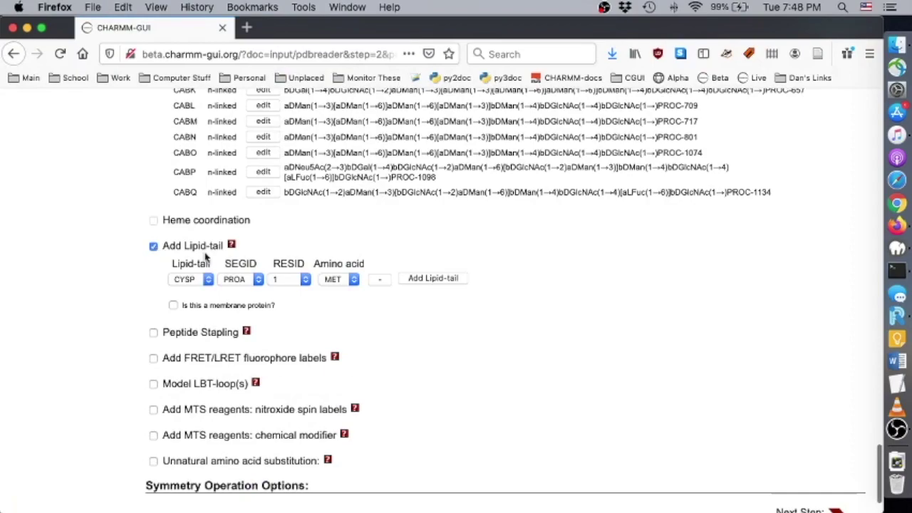
left_click(417, 278)
left_click(344, 279)
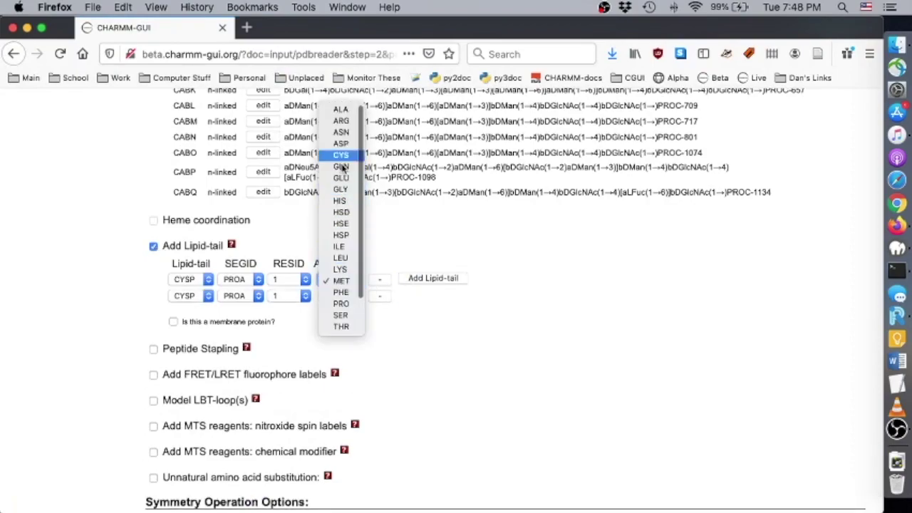
left_click(340, 154)
left_click(341, 295)
left_click(337, 173)
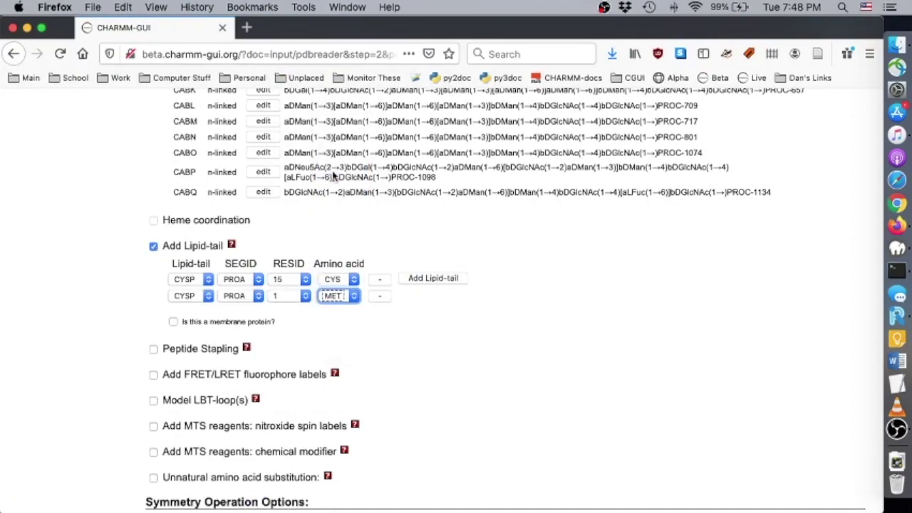
left_click(298, 284)
scroll(299, 286, "down", 10)
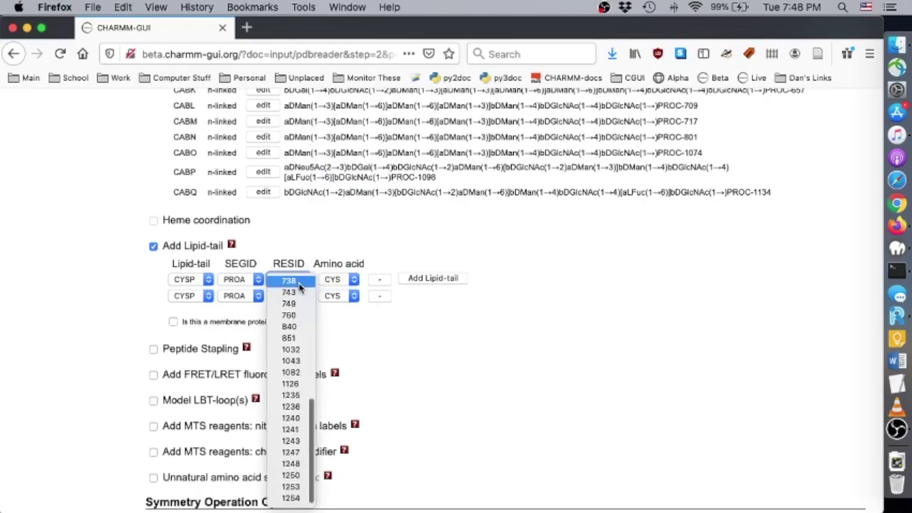
left_click(299, 408)
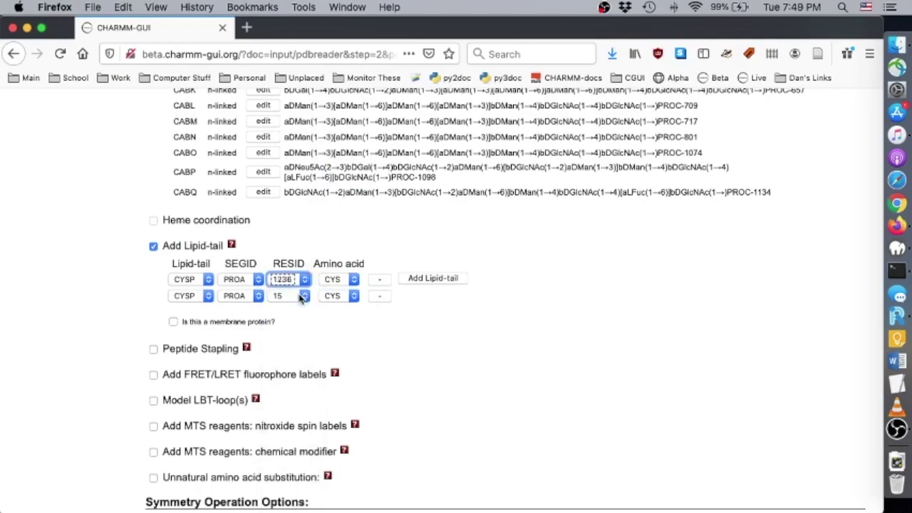
left_click(303, 296)
scroll(292, 360, "down", 10)
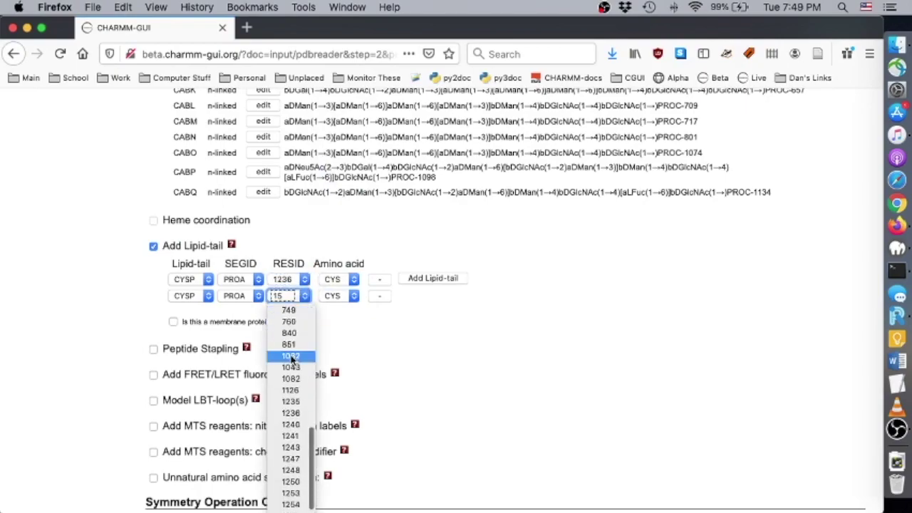
left_click(290, 436)
- Add four more lipid-tail rows with chains PROB, PROB, PROC, PROC
scroll(427, 285, "down", 2)
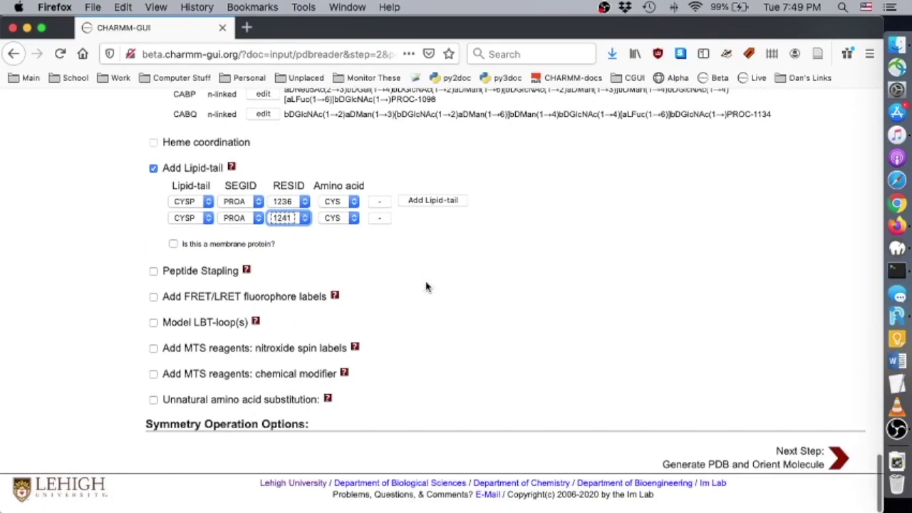
left_click(432, 201)
left_click(433, 201)
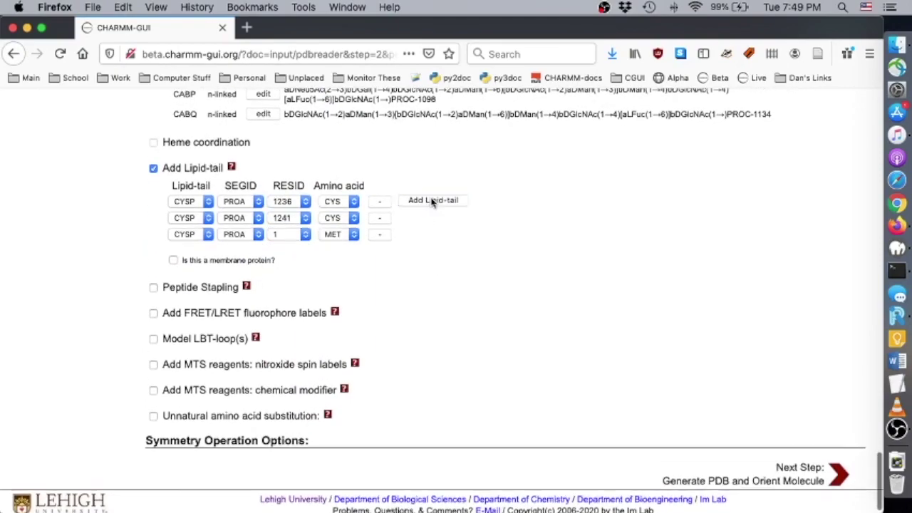
left_click(433, 201)
left_click(433, 201)
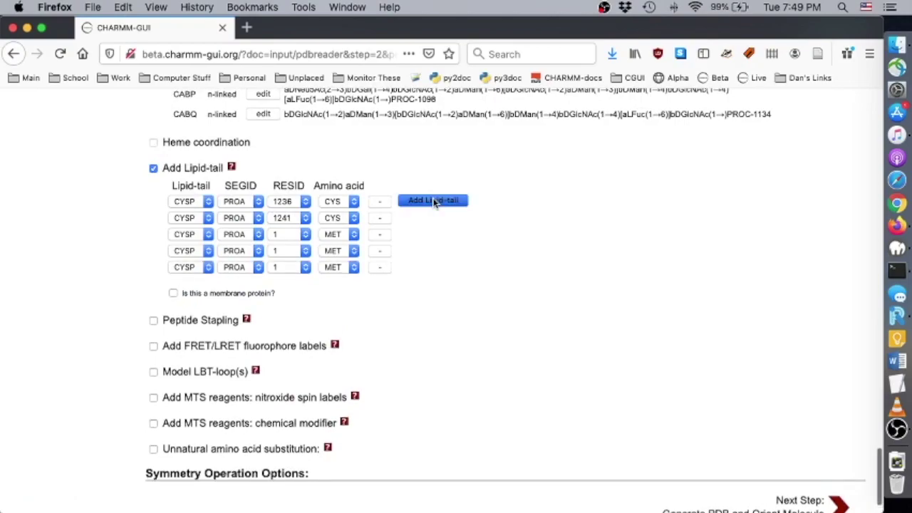
scroll(287, 206, "down", 2)
left_click(239, 169)
left_click(243, 180)
left_click(244, 186)
left_click(244, 197)
left_click(239, 201)
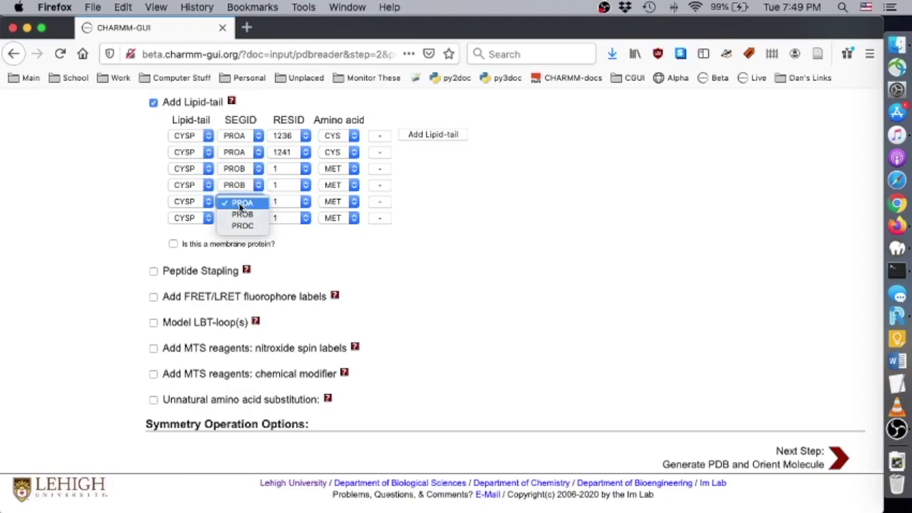
left_click(239, 223)
left_click(240, 225)
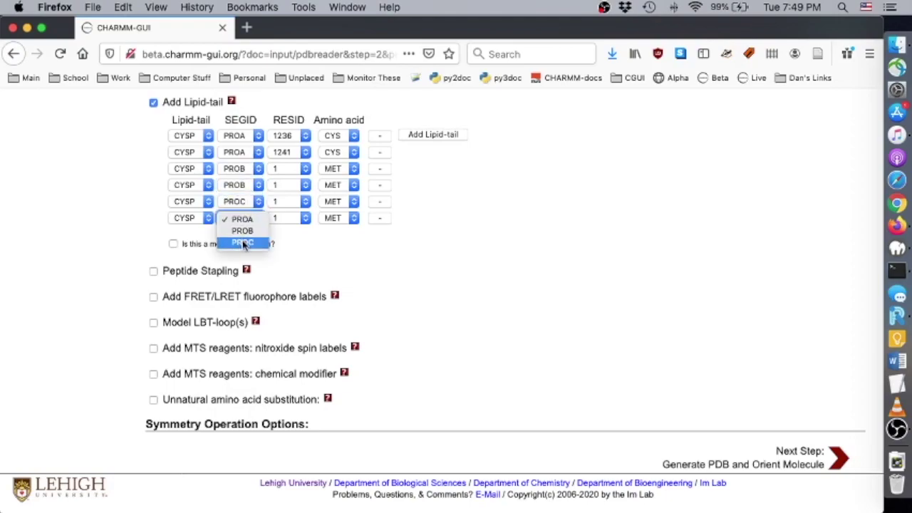
left_click(244, 242)
- Set the amino acid of the four new rows to CYS
left_click(336, 169)
left_click(341, 229)
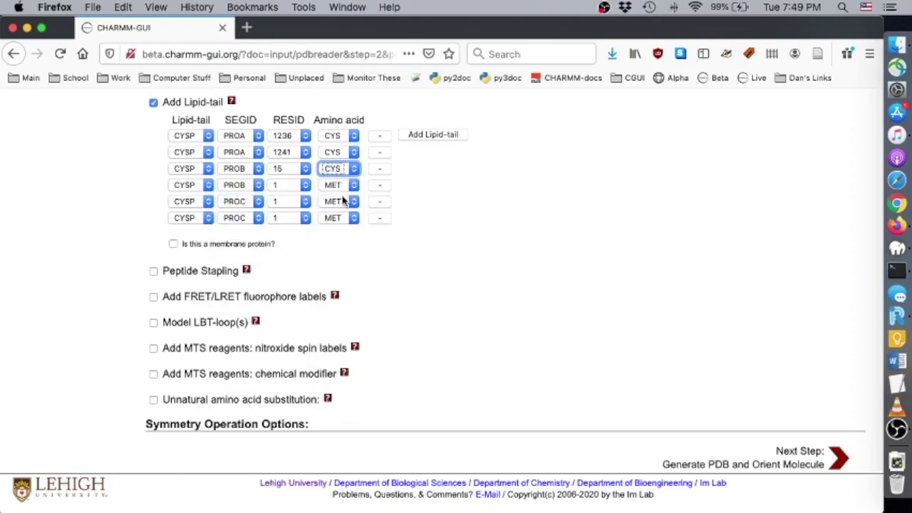
left_click(335, 186)
left_click(340, 245)
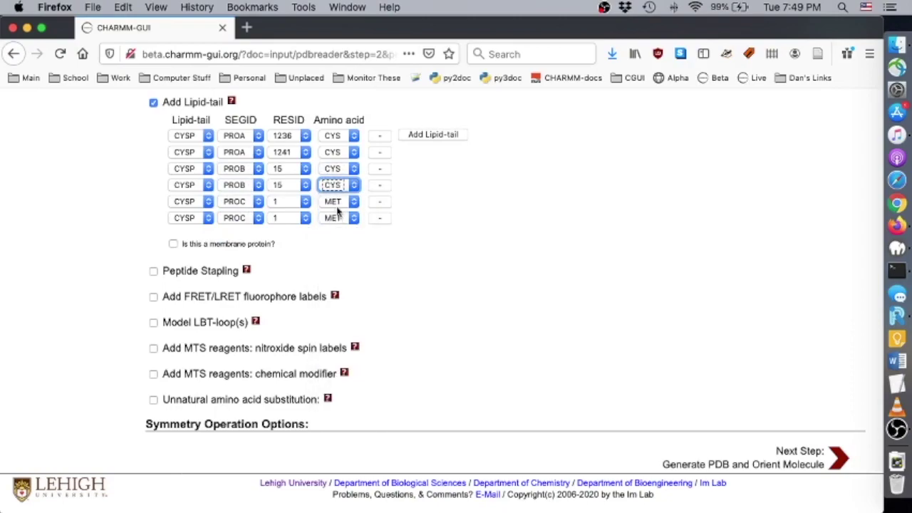
left_click(336, 202)
left_click(339, 263)
left_click(336, 218)
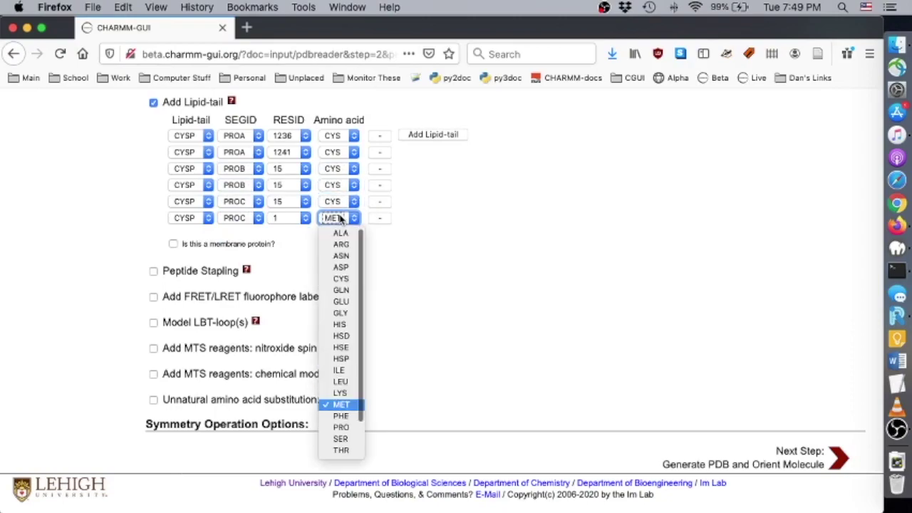
left_click(329, 272)
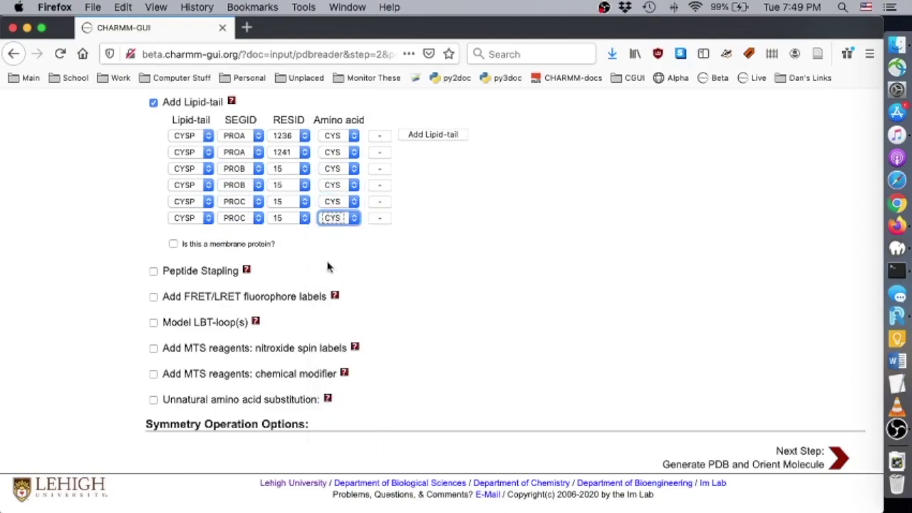
- Set the new rows' residues to 1236, 1241, 1236, 1241, mark it a membrane protein, and submit
left_click(285, 169)
scroll(287, 182, "down", 5)
left_click(289, 287)
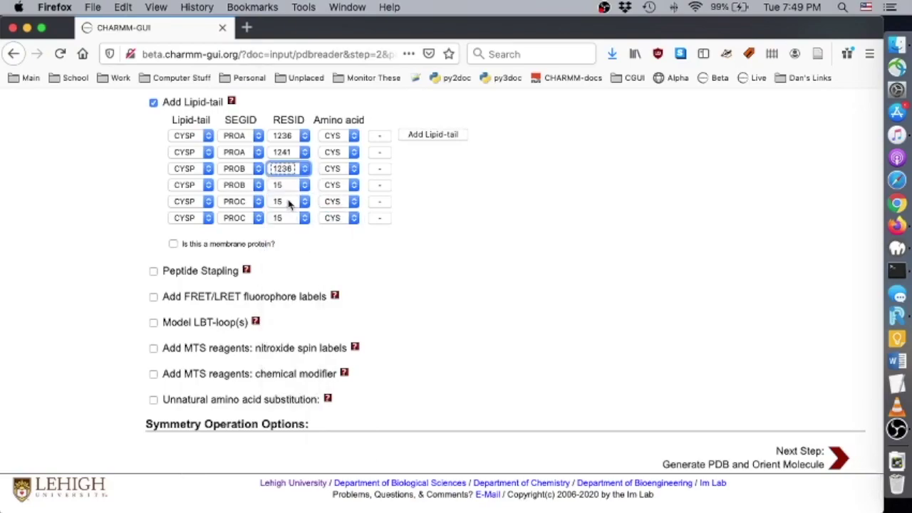
left_click(287, 185)
scroll(288, 211, "down", 5)
left_click(289, 335)
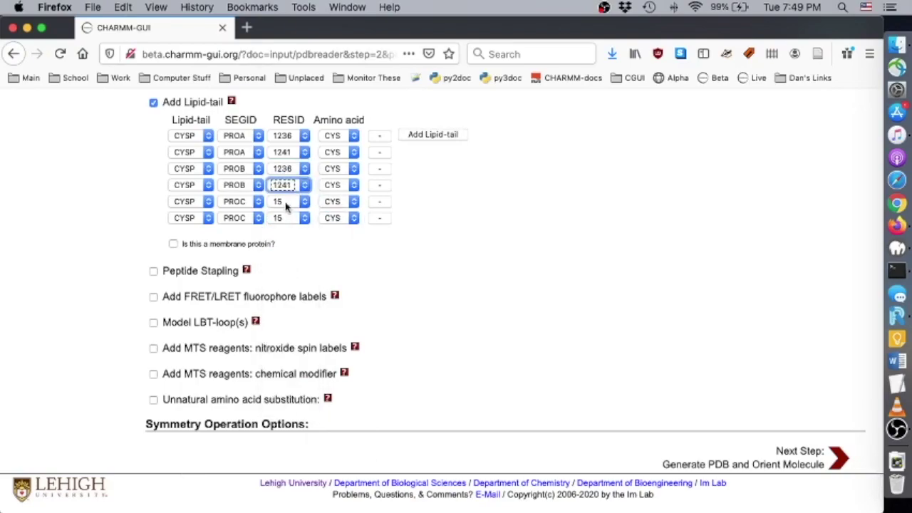
left_click(285, 201)
scroll(287, 257, "down", 5)
left_click(290, 328)
left_click(286, 218)
scroll(288, 267, "down", 5)
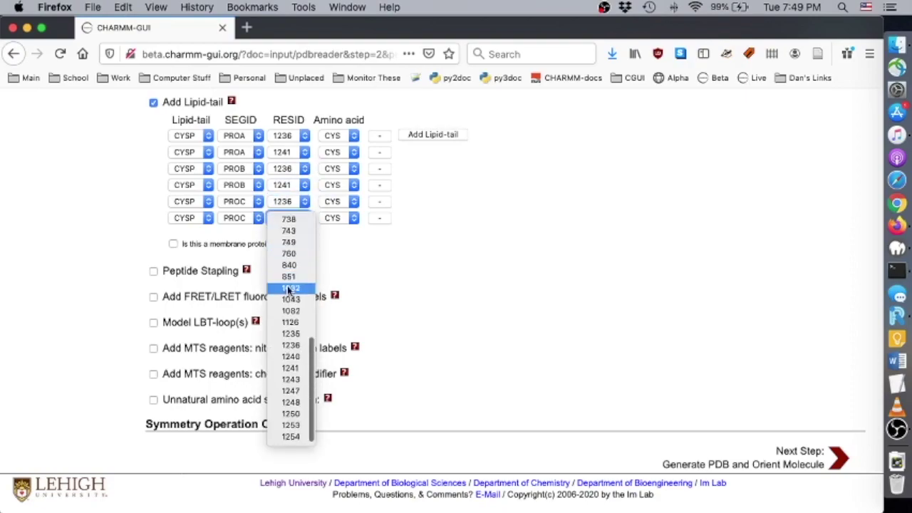
left_click(291, 366)
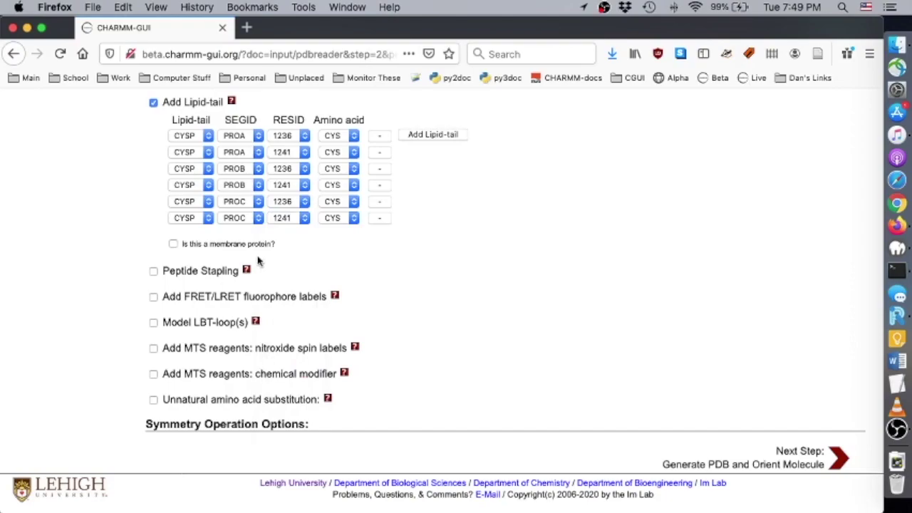
left_click(173, 245)
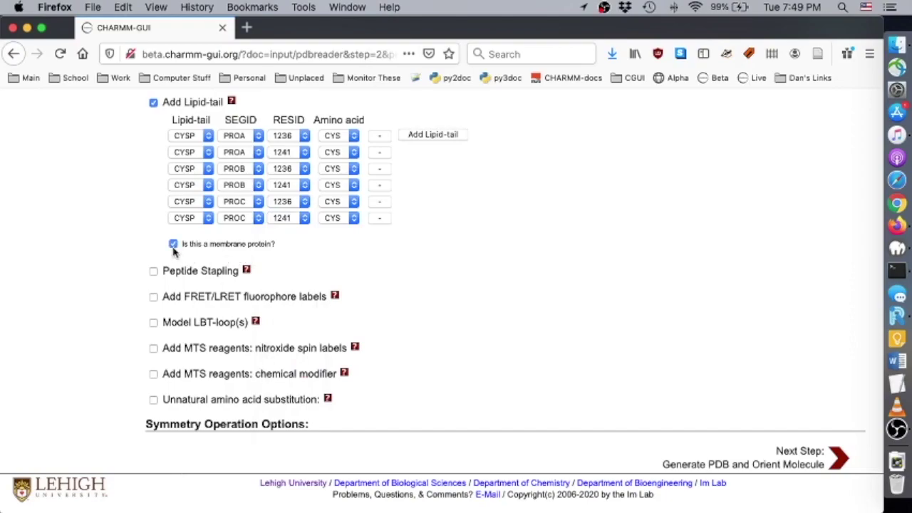
left_click(834, 461)
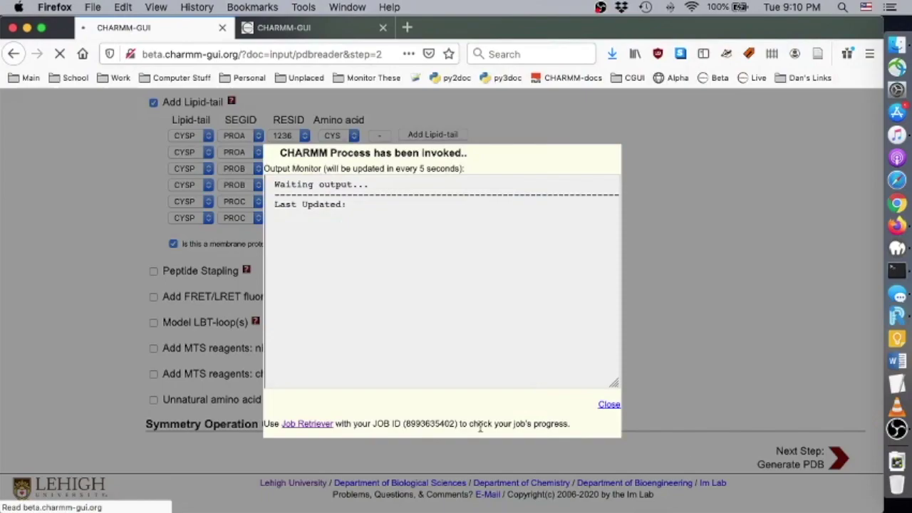
- Copy the job ID and retrieve the job through Job Retriever in the other tab
double_click(443, 423)
key("super+c")
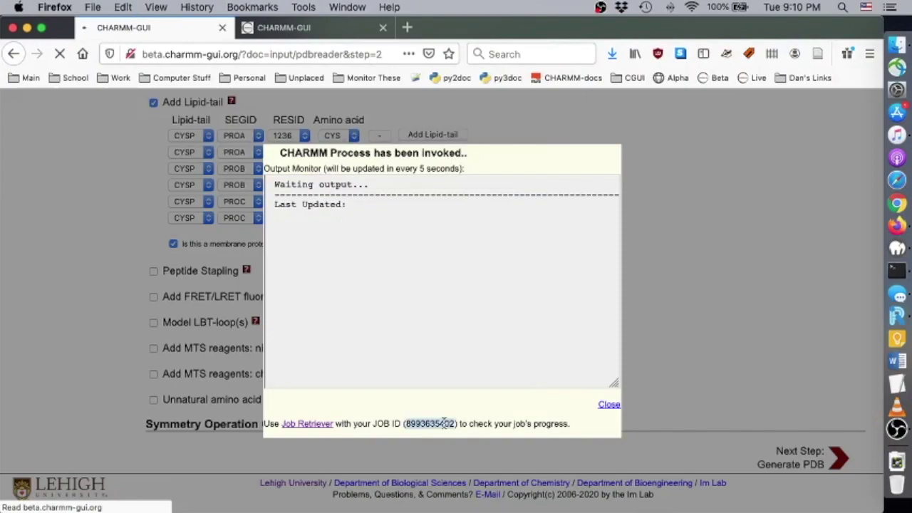
left_click(321, 34)
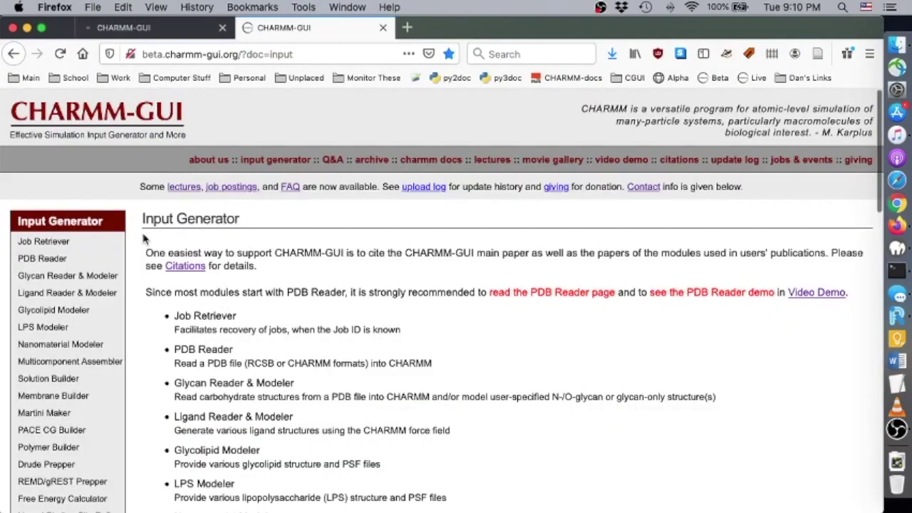
left_click(111, 242)
left_click(332, 313)
key("super+v")
left_click(404, 317)
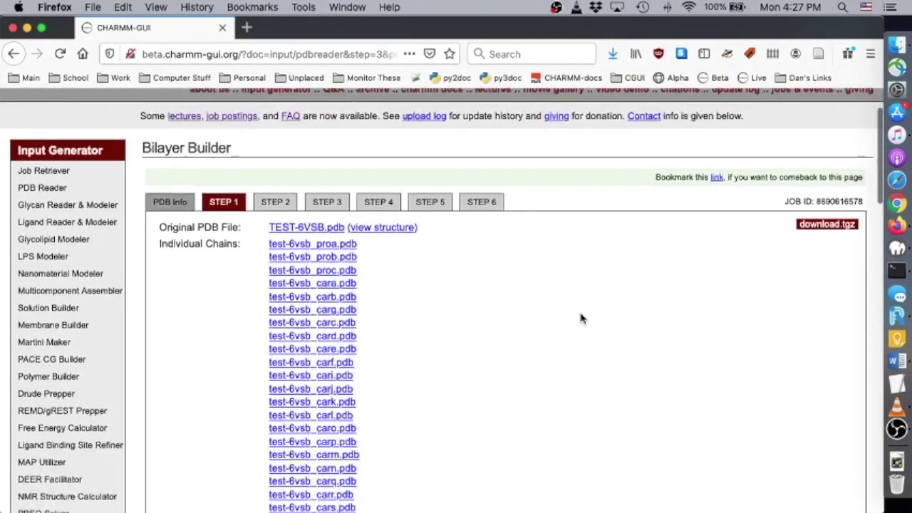
- Choose Use PDB Orientation, clear and disable z-axis translation, then calculate the cross-sectional area
scroll(581, 317, "down", 15)
scroll(581, 318, "down", 15)
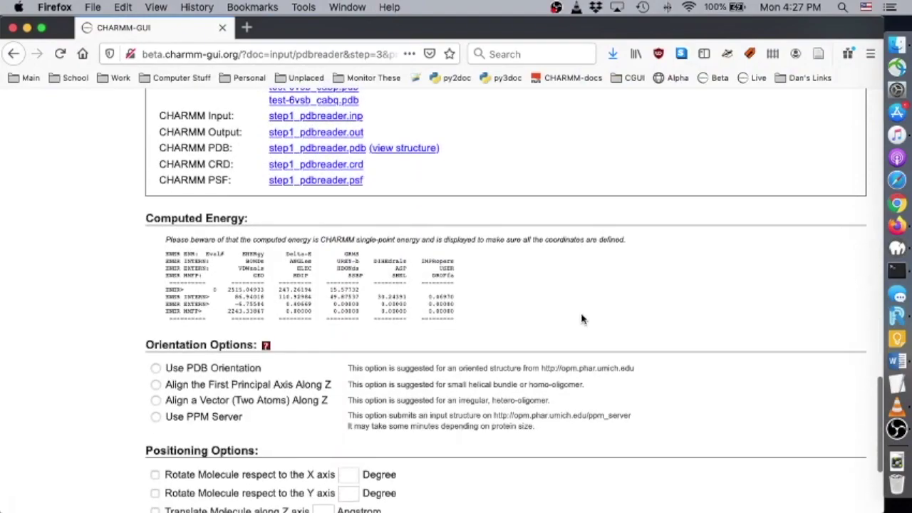
scroll(581, 319, "down", 5)
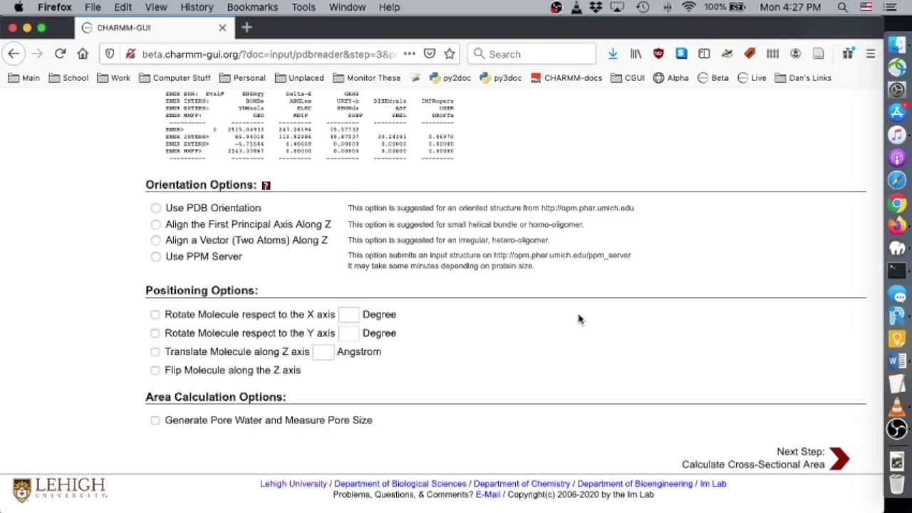
left_click(156, 208)
left_click(327, 354)
type("15")
type("-5")
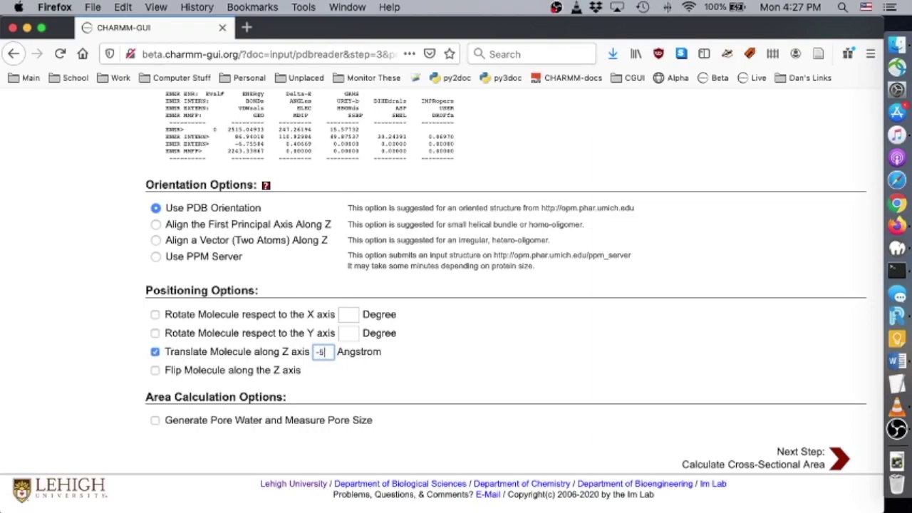
key("BackSpace")
key("BackSpace")
left_click(154, 351)
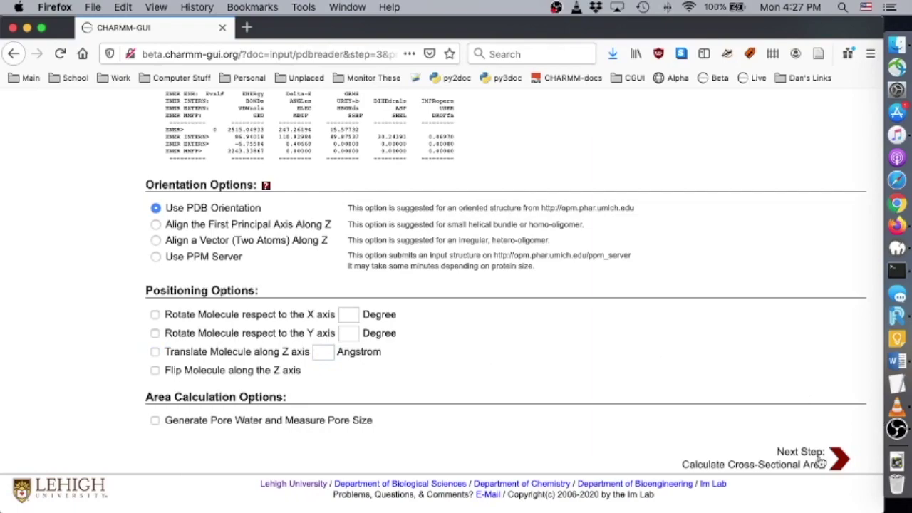
left_click(820, 463)
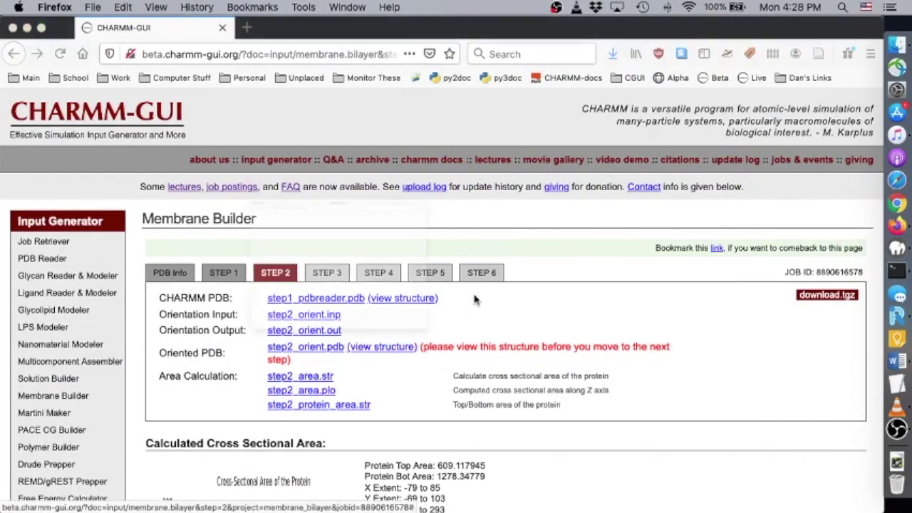
left_click(389, 347)
left_click_drag(463, 286, 412, 328)
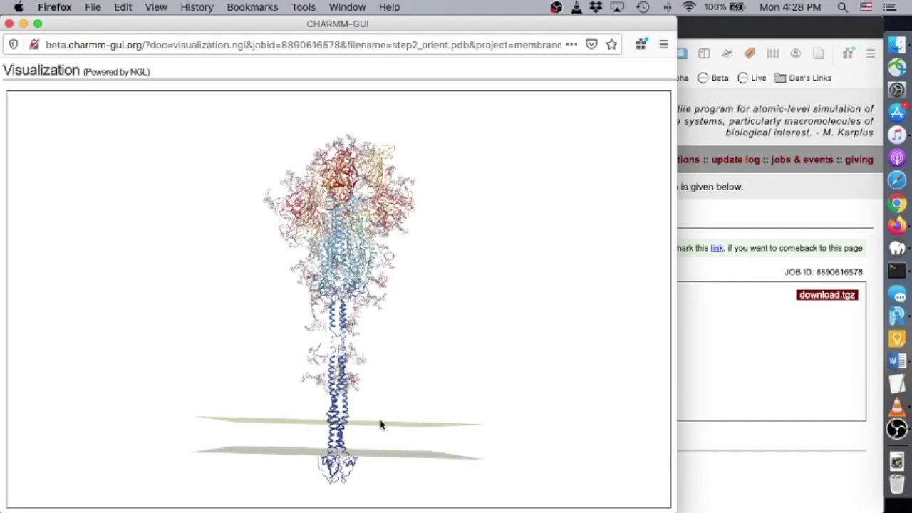
key("super+w")
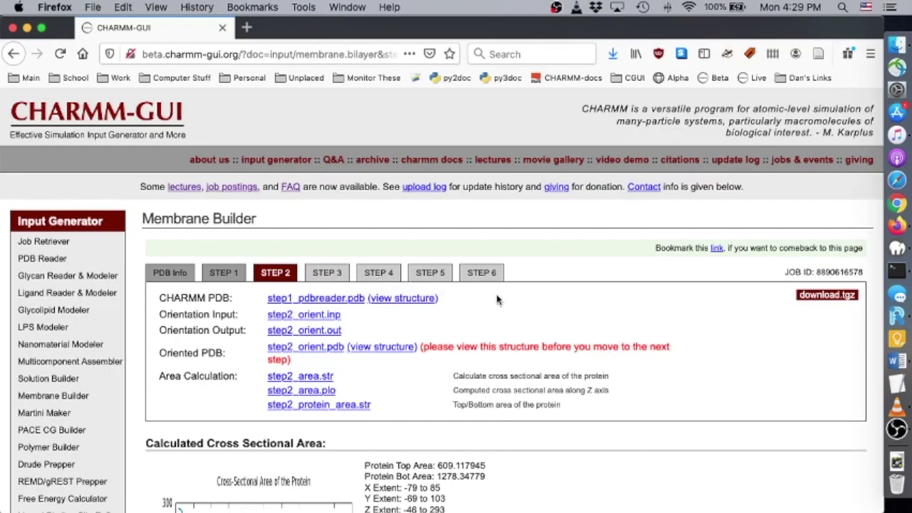
- Enter 250 as the initial X/Y length guess and check the 22.5 water thickness setting
scroll(497, 299, "down", 10)
scroll(496, 299, "down", 9)
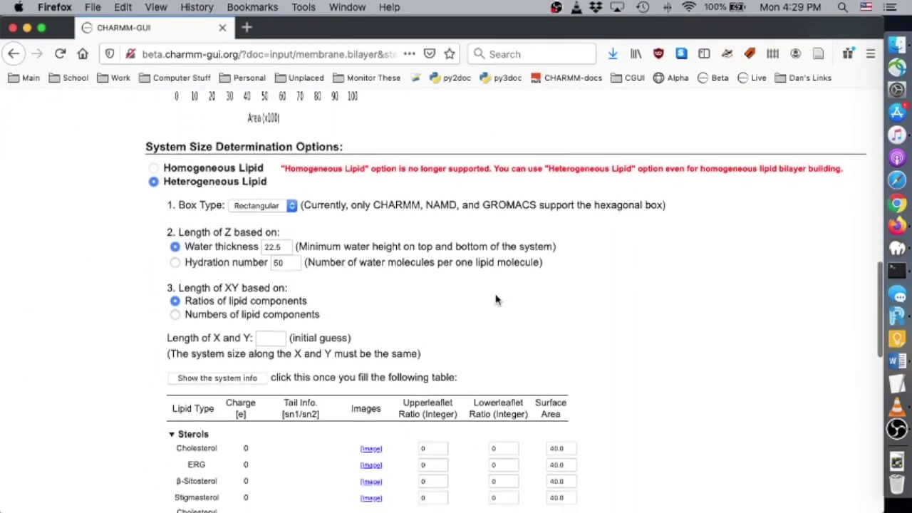
left_click(269, 269)
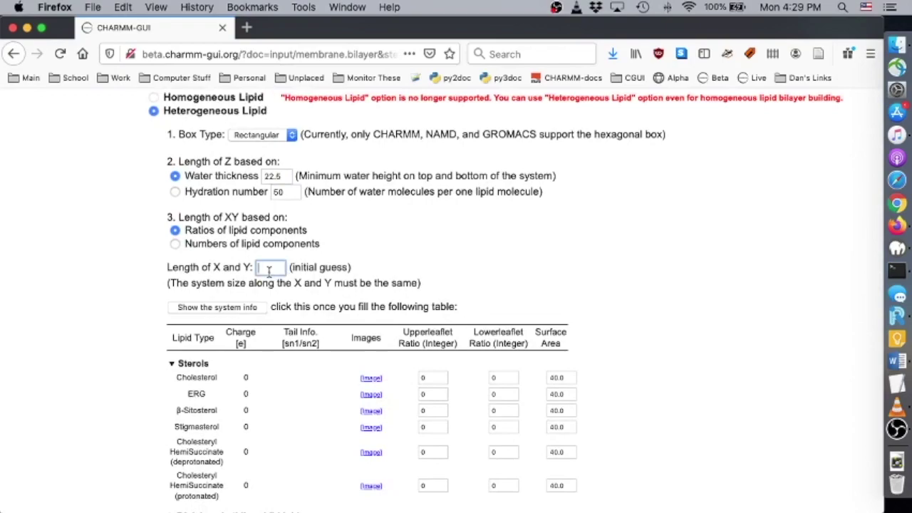
type("250")
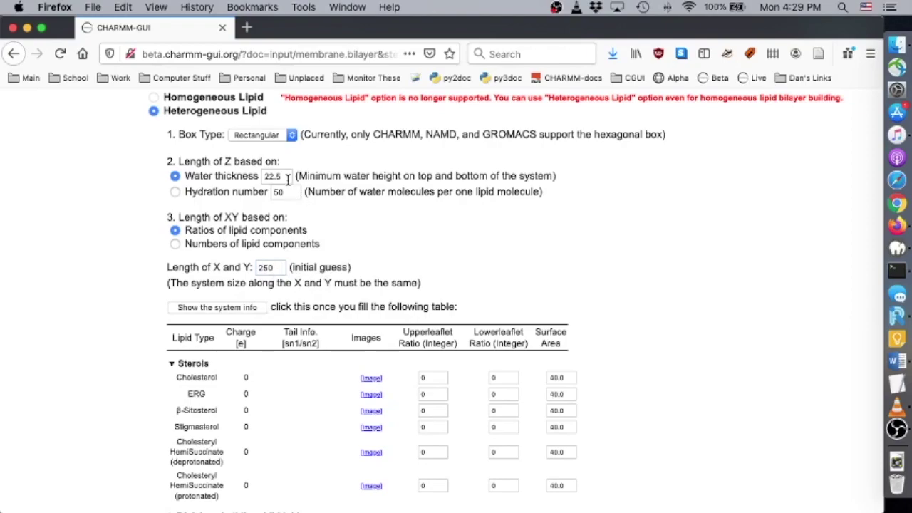
left_click_drag(287, 178, 244, 176)
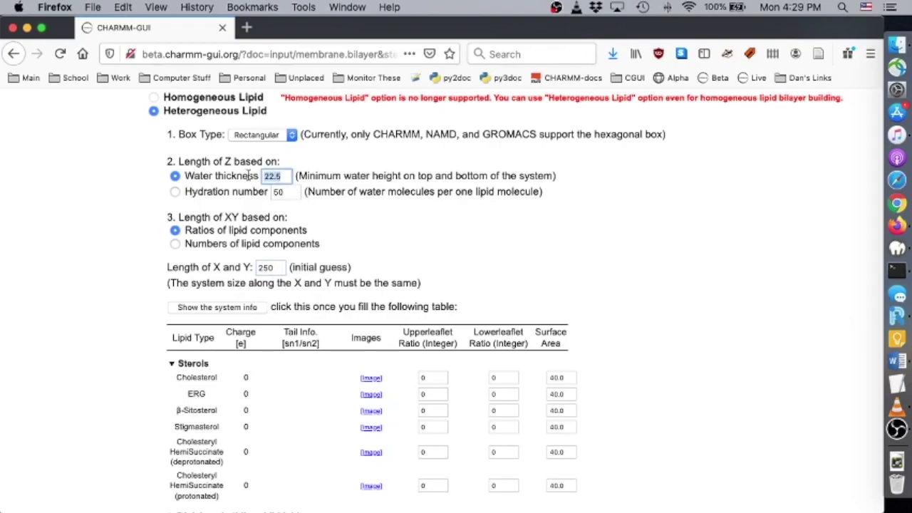
left_click(330, 175)
left_click_drag(418, 176, 552, 177)
left_click(550, 183)
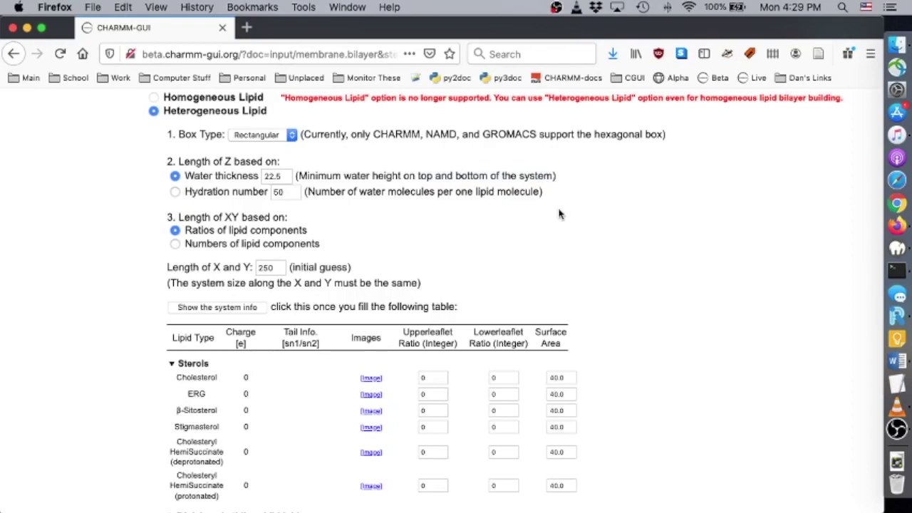
scroll(558, 214, "down", 5)
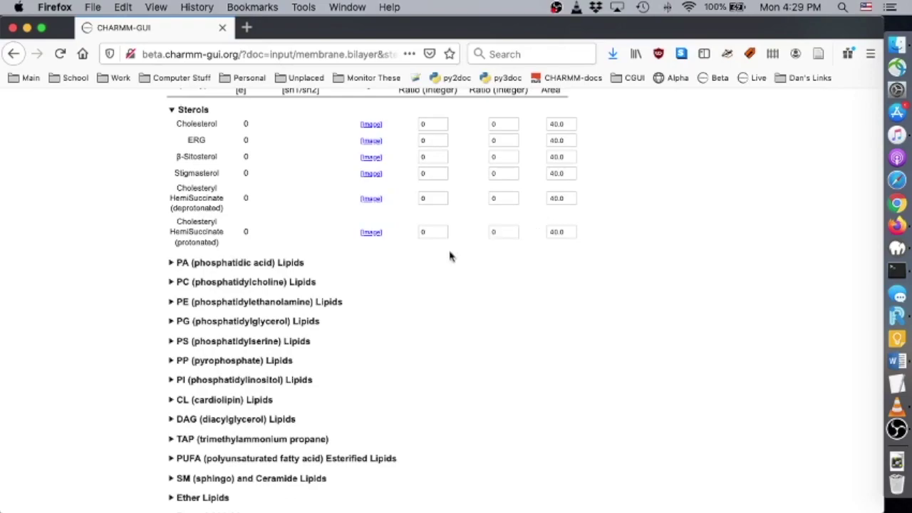
- Set DPPC to 4 and POPC to 6 in both upper and lower leaflets
left_click(170, 282)
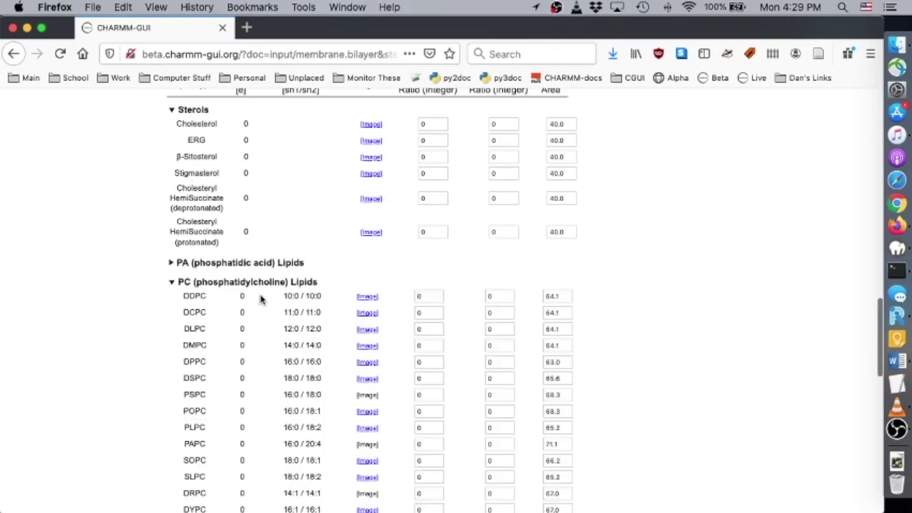
scroll(264, 298, "down", 1)
scroll(406, 271, "down", 3)
double_click(430, 238)
type("4")
left_click(487, 238)
type("4")
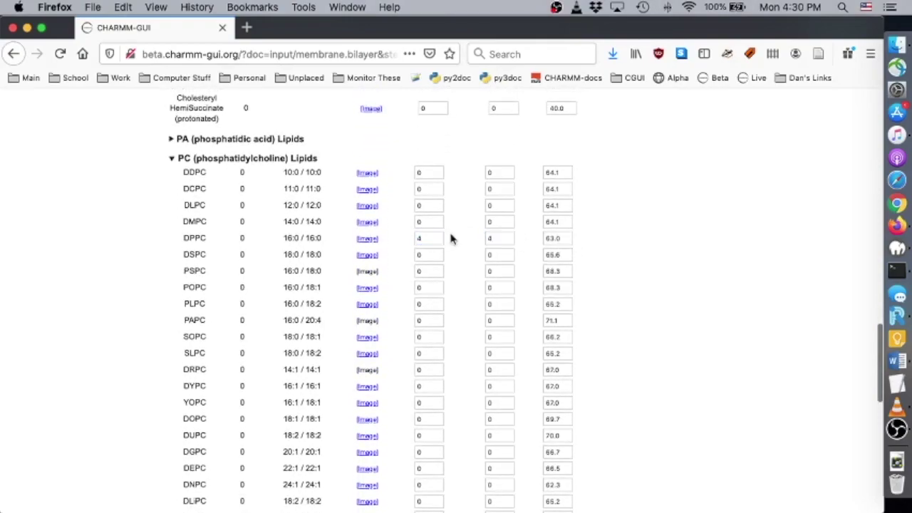
double_click(431, 286)
type("6")
left_click(499, 286)
type("6")
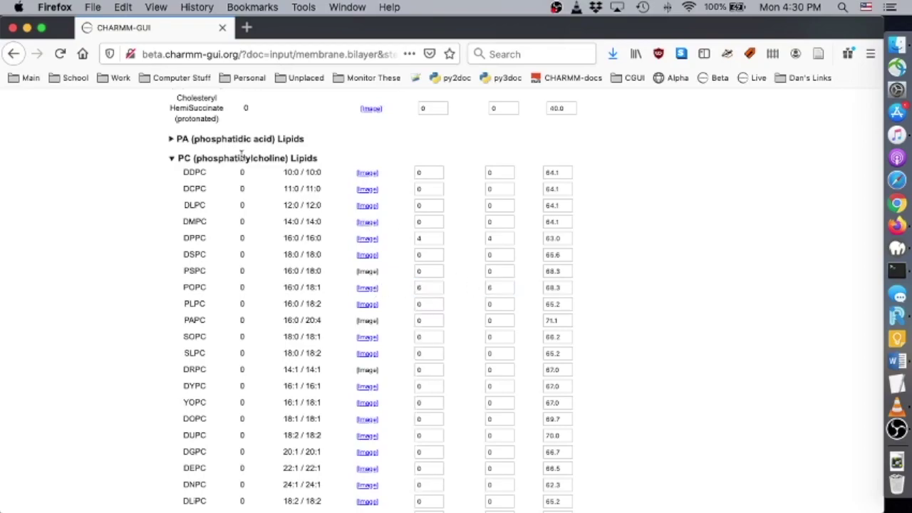
left_click(172, 158)
- Set DPPE to 12 and POPE to 18 in both leaflets
left_click(172, 178)
double_click(428, 225)
type("12")
double_click(499, 224)
type("12")
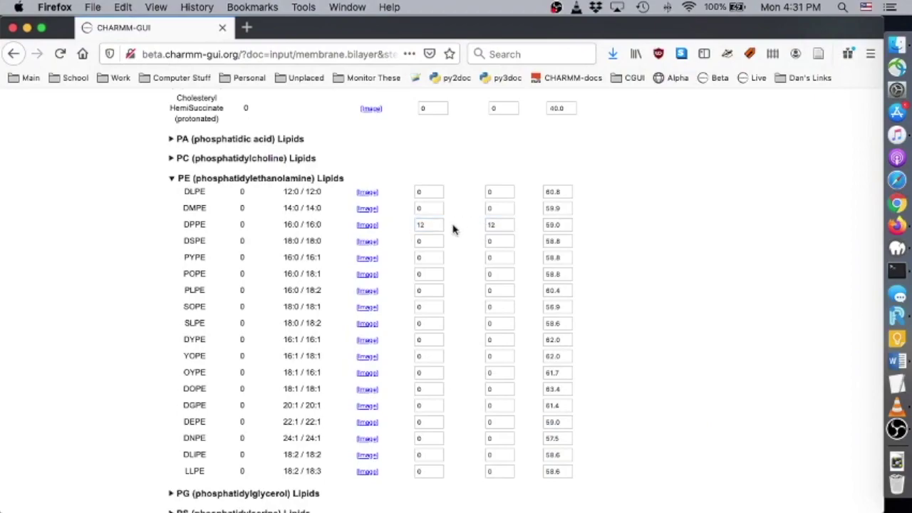
double_click(431, 274)
type("18")
key("Tab")
type("18")
left_click(183, 181)
- Set DPPS to 4 and POPS to 6 in both leaflets
left_click(171, 217)
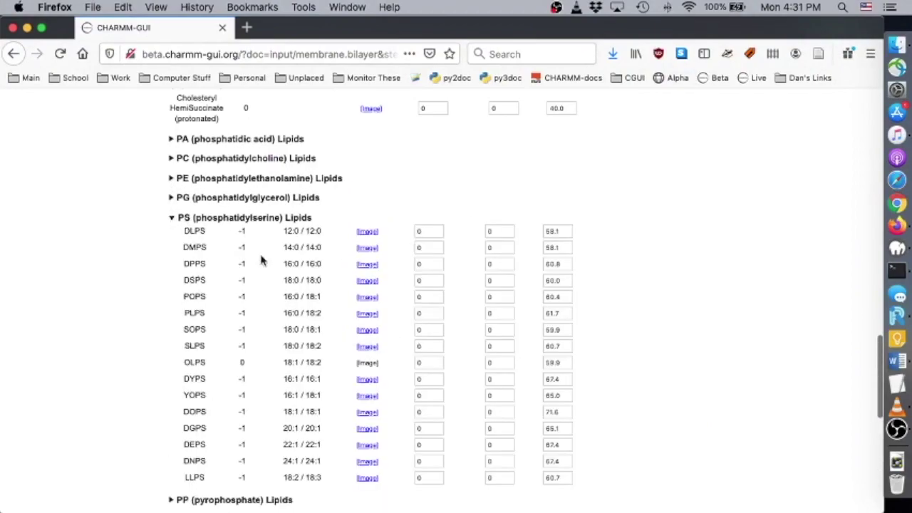
left_click(427, 264)
type("4")
key("Tab")
type("4")
left_click(463, 215)
double_click(419, 296)
type("6")
key("Tab")
type("6")
left_click(452, 287)
left_click(171, 218)
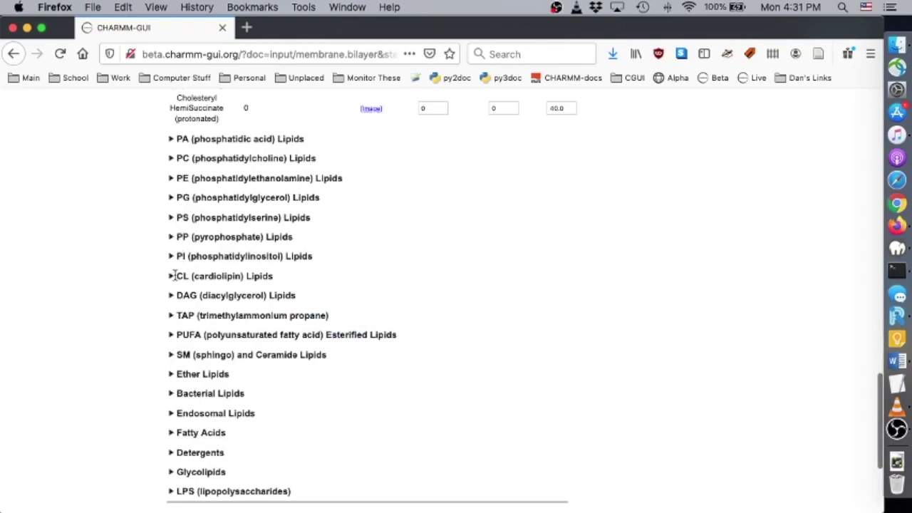
- Set PSM to 20 in both leaflets and cholesterol to 30, then show the system info
left_click(171, 354)
scroll(322, 307, "down", 3)
double_click(425, 211)
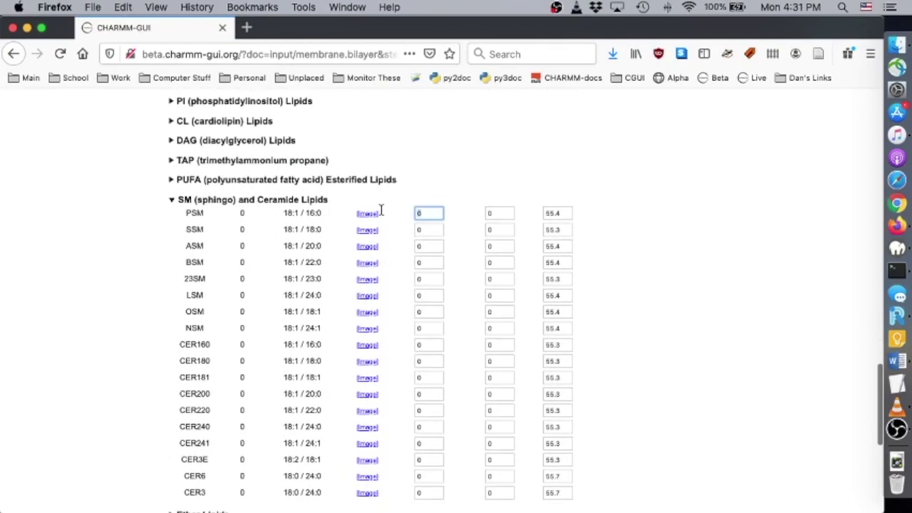
type("20")
key("Tab")
type("20")
left_click(172, 200)
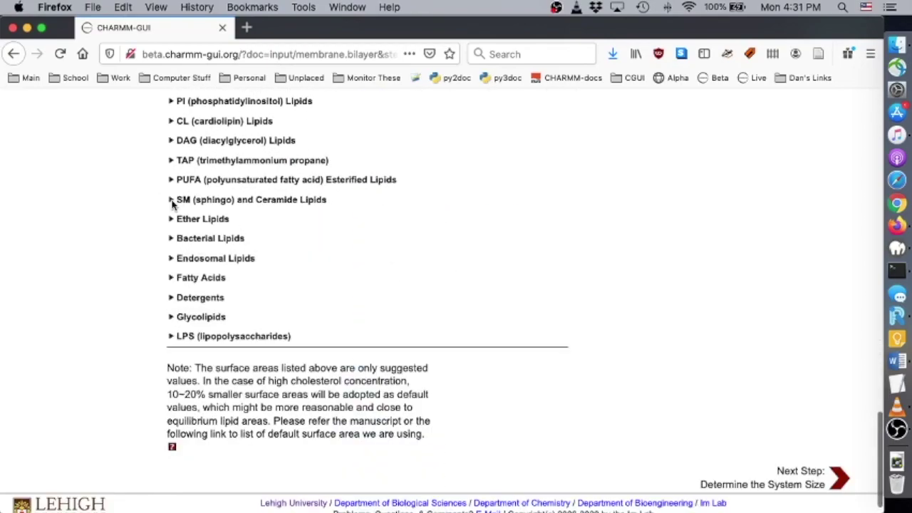
scroll(172, 203, "up", 5)
double_click(425, 193)
type("30")
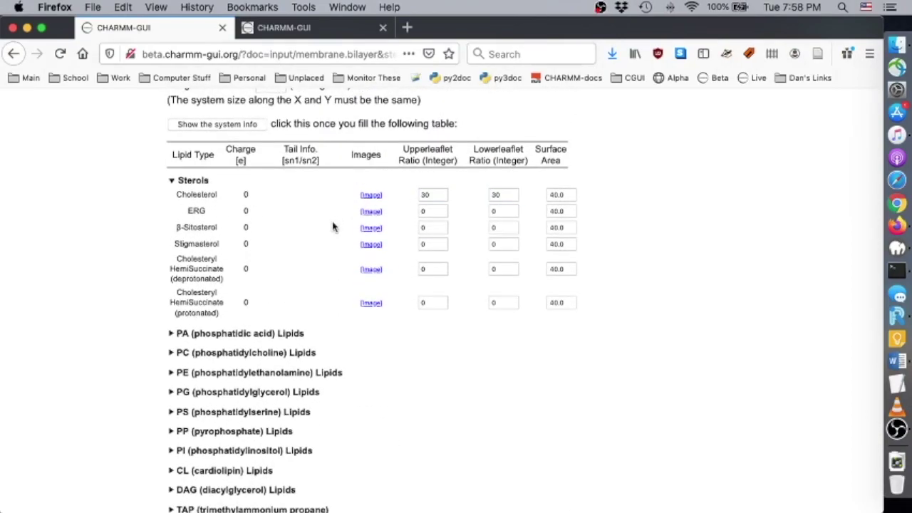
left_click(225, 127)
scroll(458, 161, "down", 3)
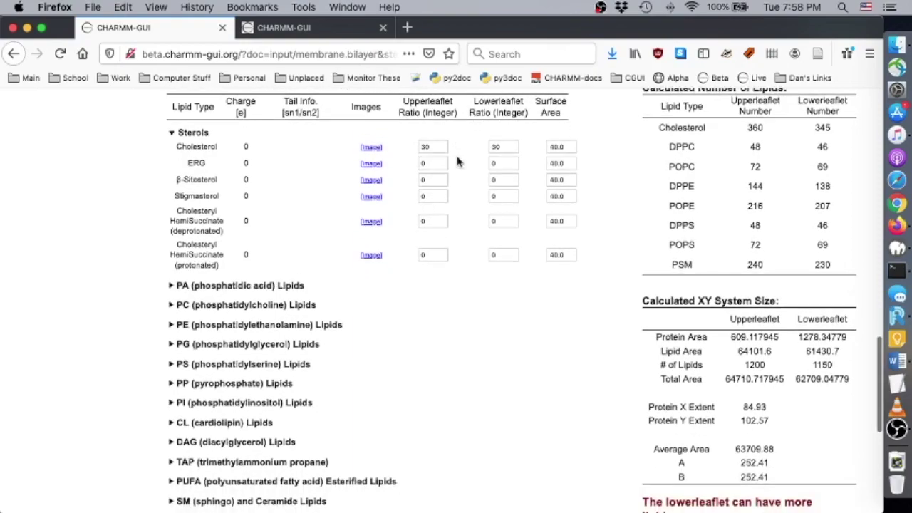
scroll(457, 162, "down", 7)
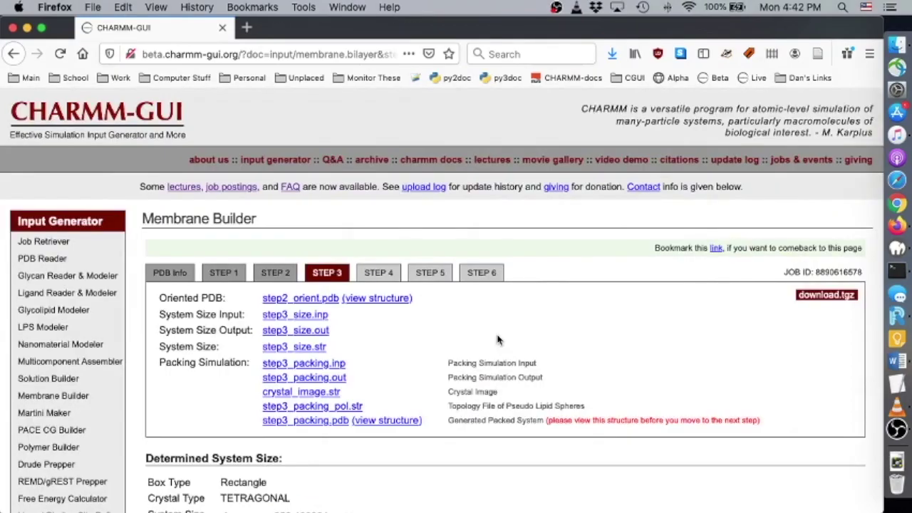
left_click(410, 421)
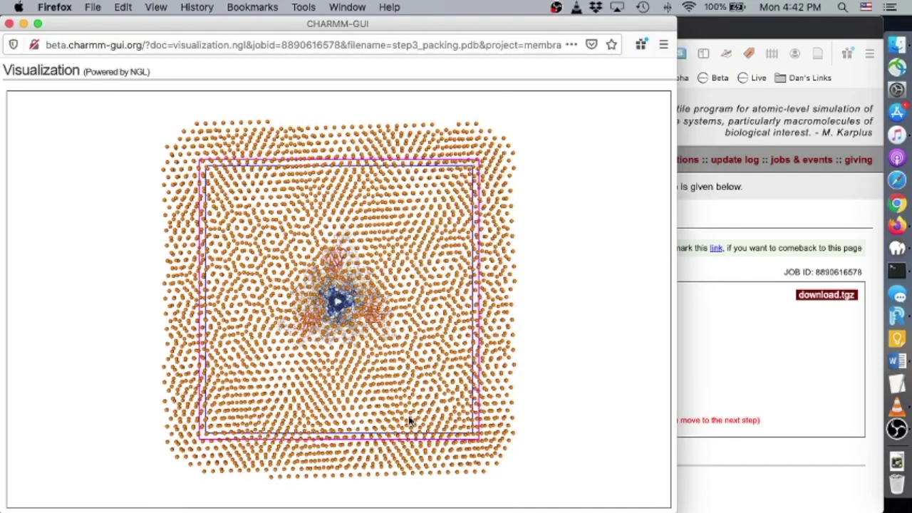
left_click_drag(388, 124, 431, 371)
key("super+w")
scroll(629, 341, "down", 10)
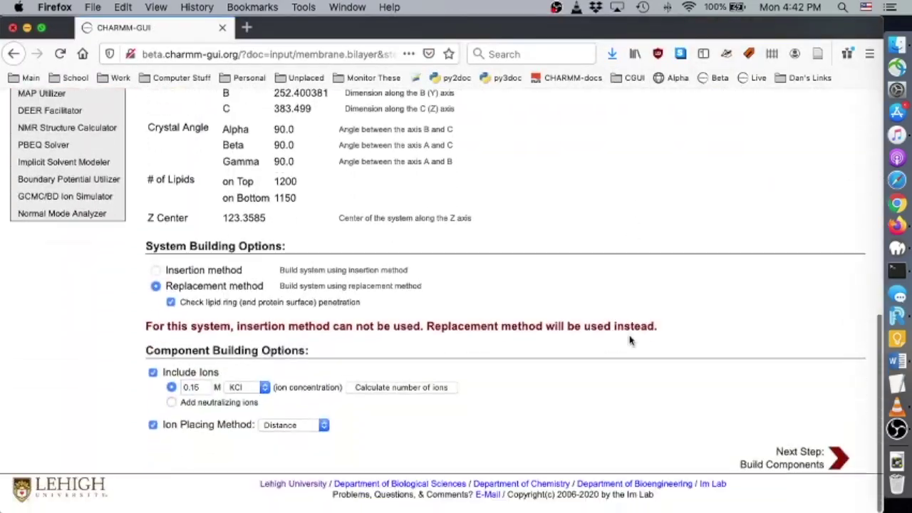
- Build the membrane components, inspect step4_lipid.pdb in the 3D viewer, then assemble the components
left_click(835, 459)
scroll(517, 267, "down", 2)
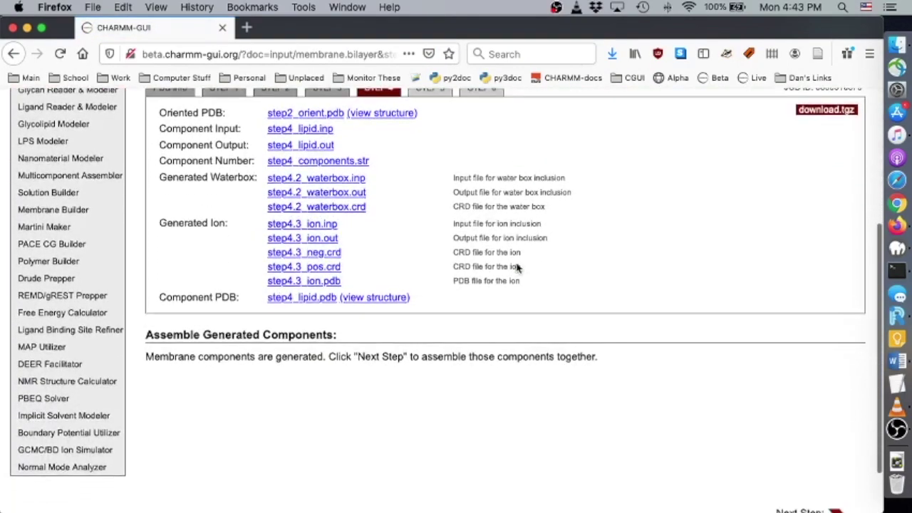
scroll(456, 253, "down", 3)
left_click(397, 238)
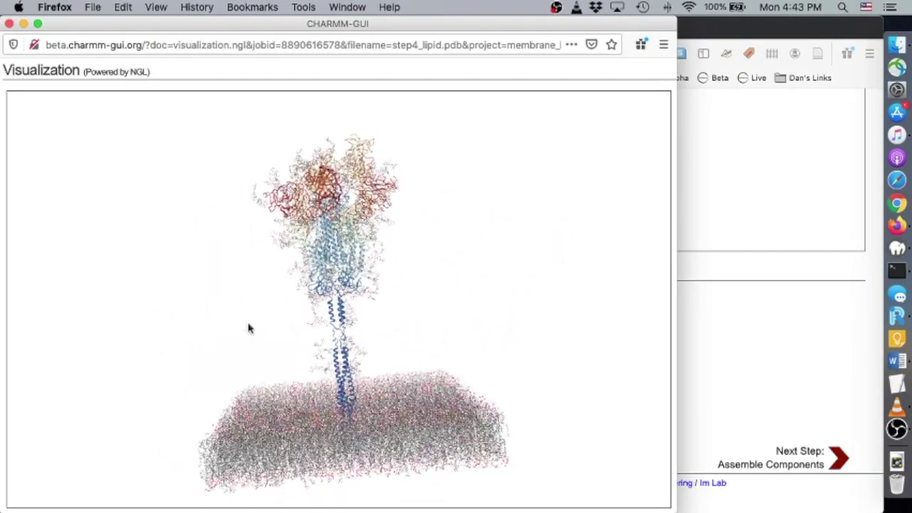
left_click_drag(249, 328, 365, 325)
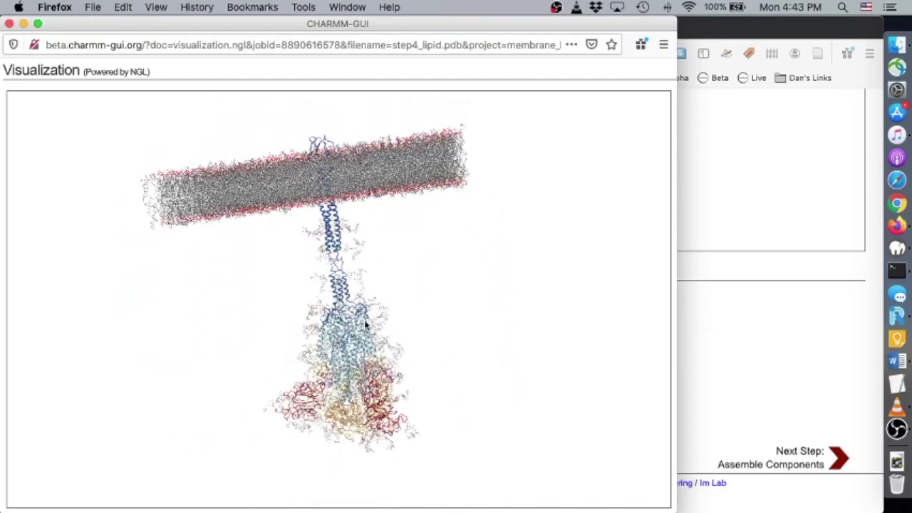
key("super+w")
left_click(819, 462)
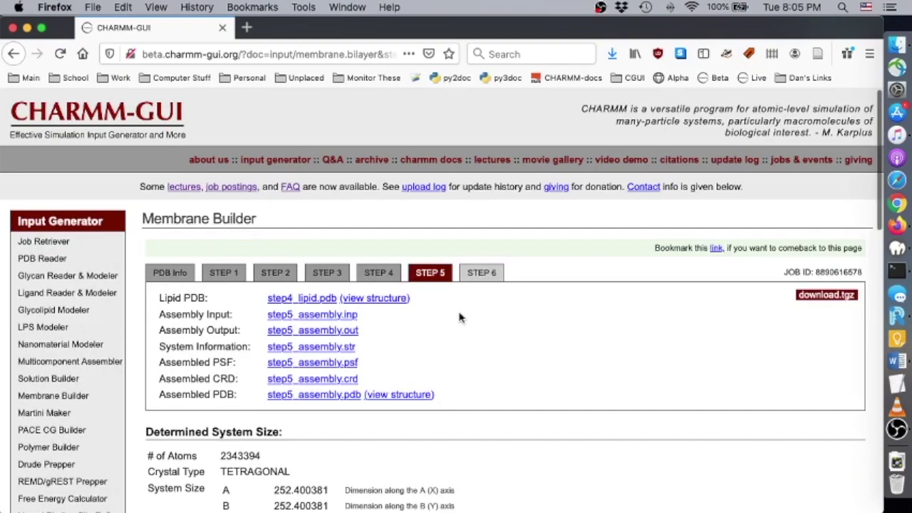
- Request GROMACS inputs with CHARMM36m, hydrogen mass repartitioning, more CHARMM minimization and 310.15 K
scroll(460, 317, "down", 5)
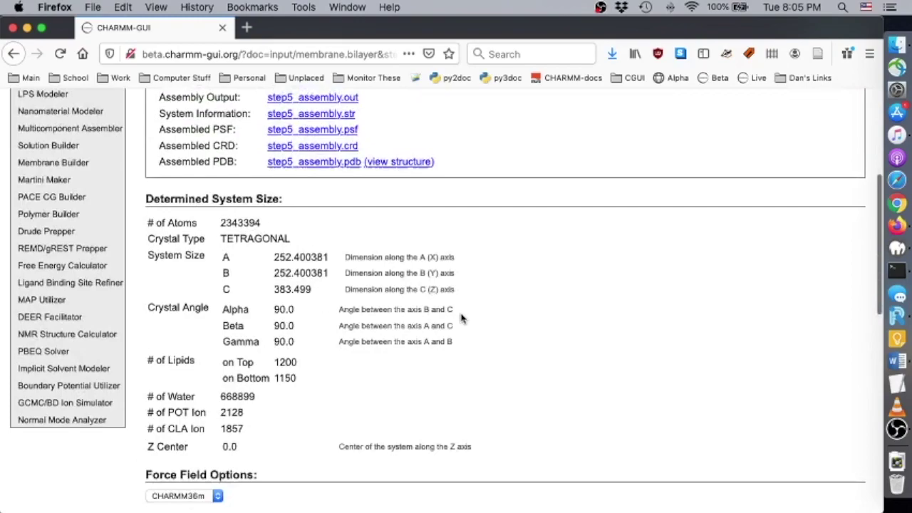
scroll(460, 317, "down", 8)
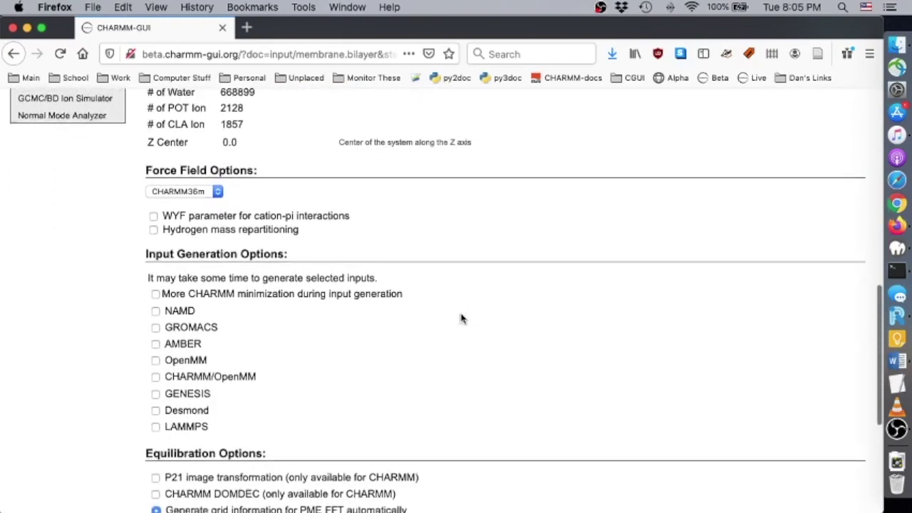
left_click(156, 281)
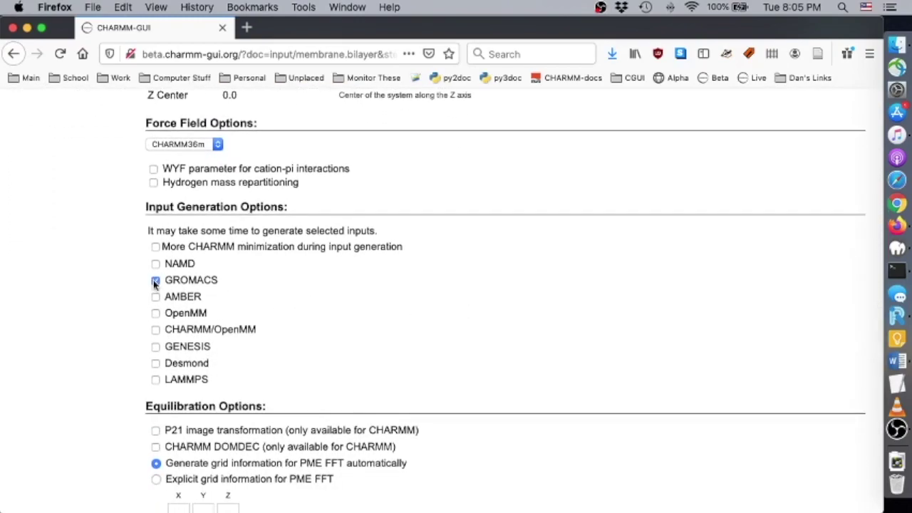
left_click(206, 146)
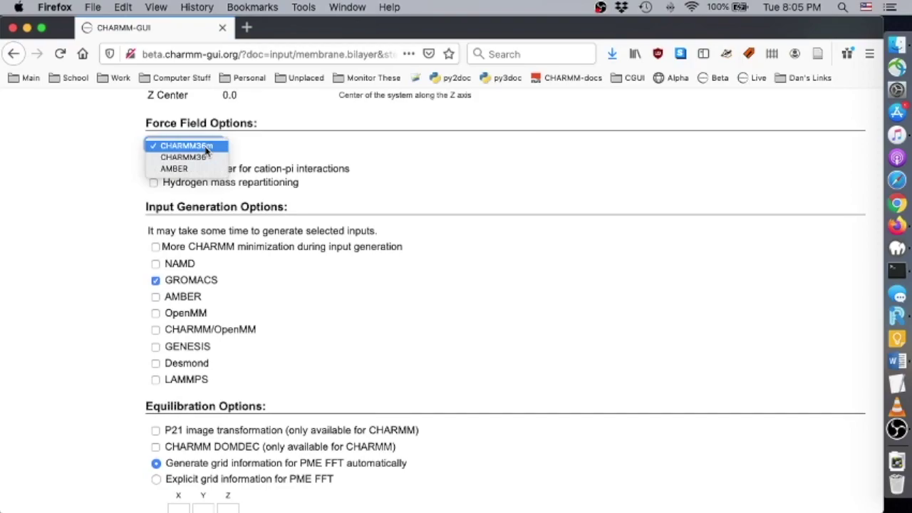
left_click(206, 146)
left_click(153, 183)
left_click(156, 247)
scroll(320, 290, "down", 5)
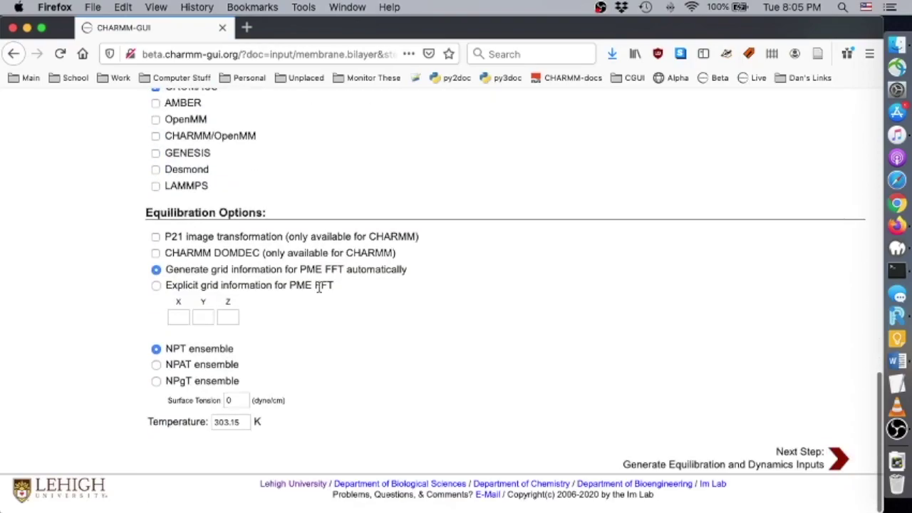
double_click(249, 423)
type("310.15")
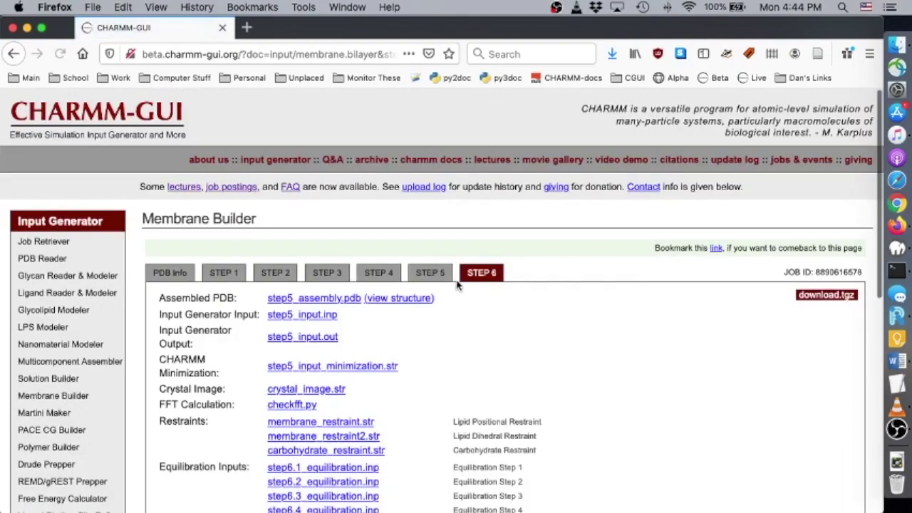
scroll(455, 285, "down", 10)
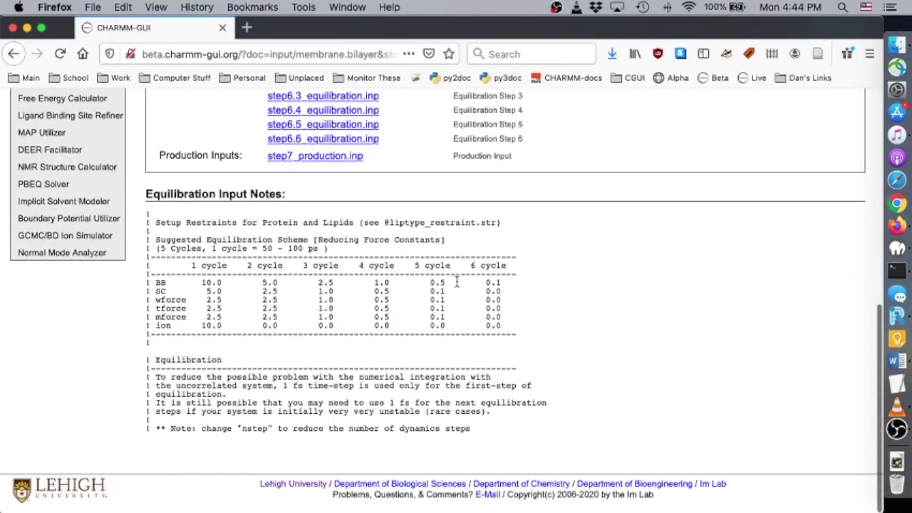
scroll(737, 322, "up", 5)
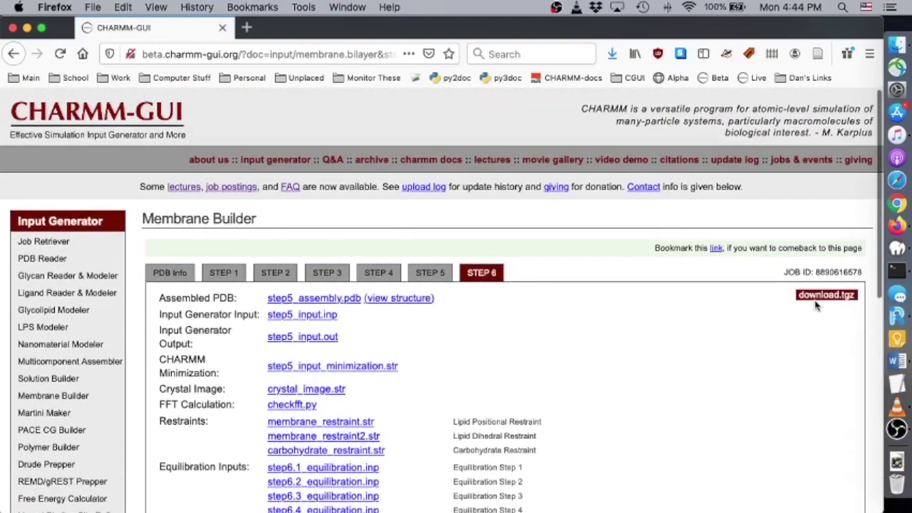